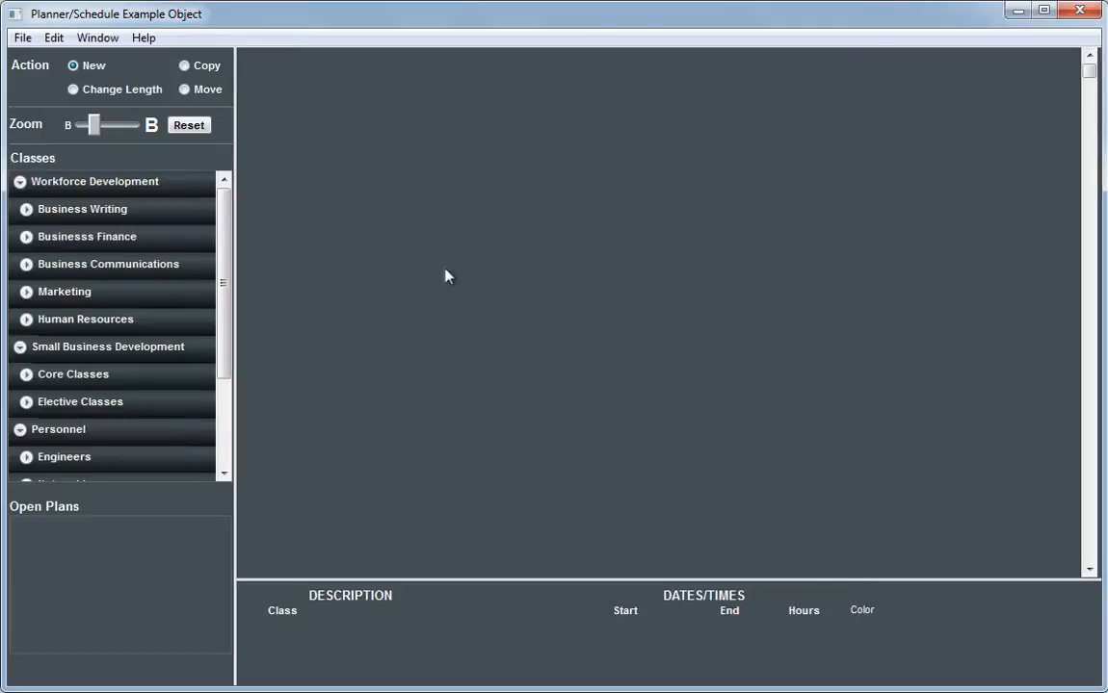
Step: Create a new Monthly plan using the calendar's preselected date, August 28, 2012
click(22, 38)
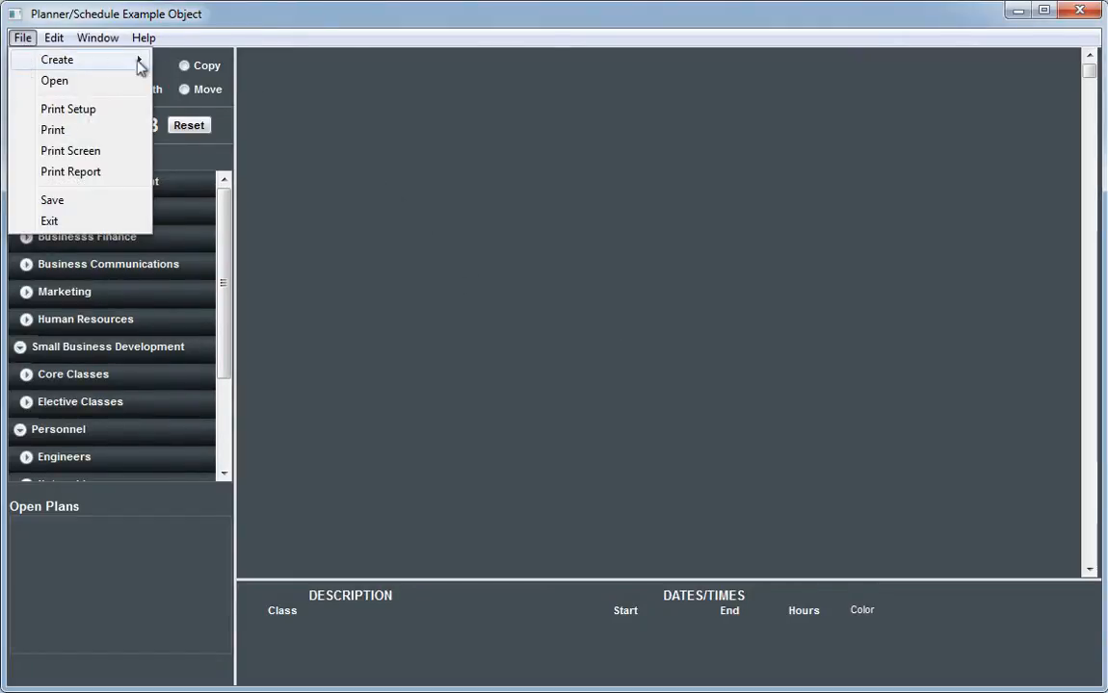
mouse_move(139, 60)
click(196, 60)
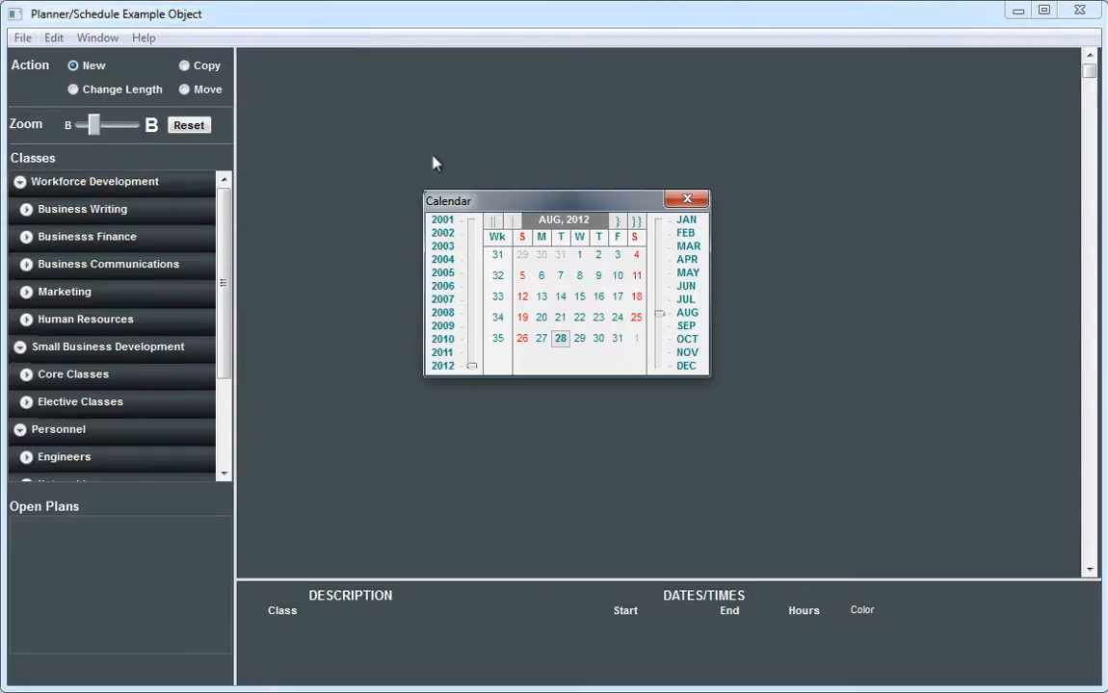
key(Return)
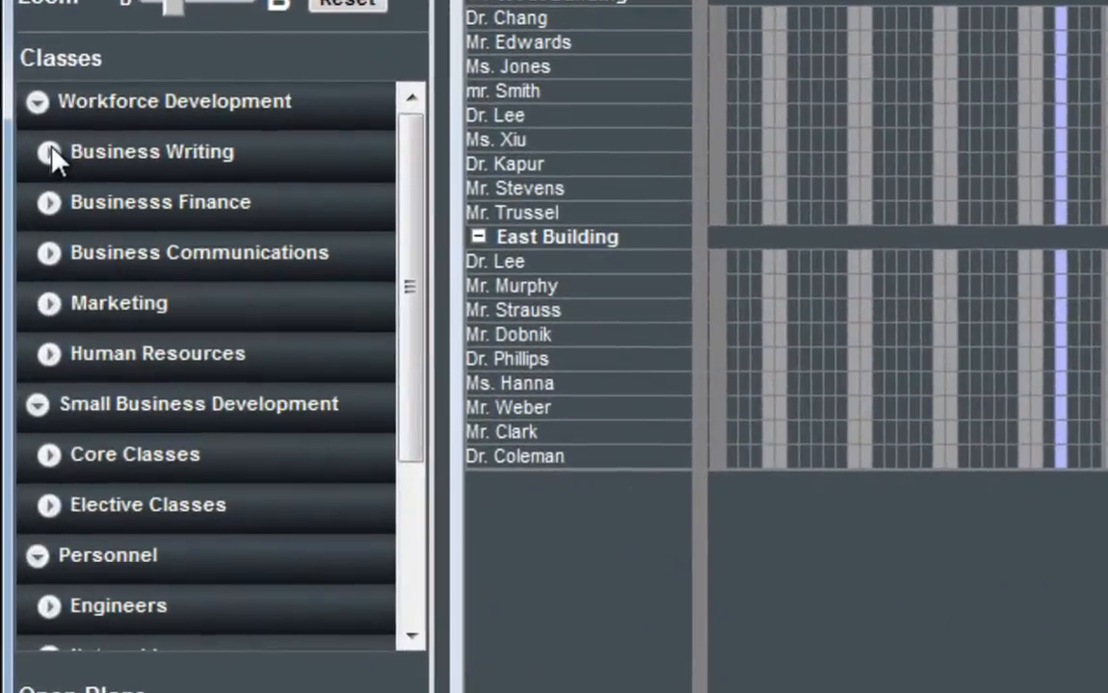
Step: Expand the Business Writing, Businesss Finance and Business Communications groups in the class list
click(49, 152)
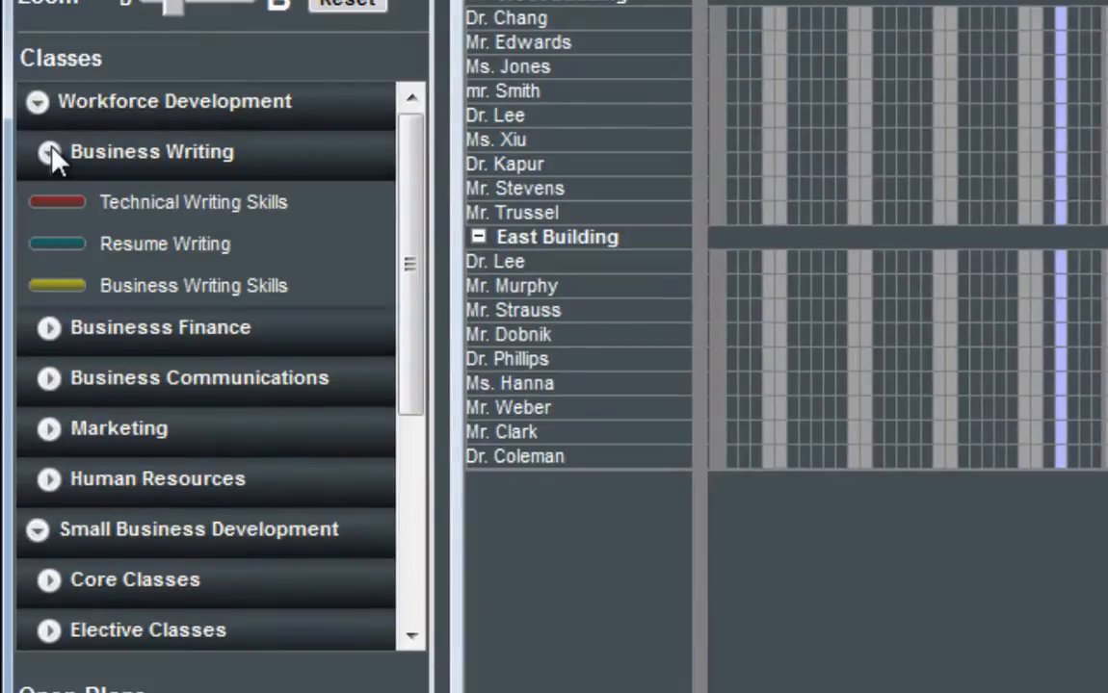
click(46, 332)
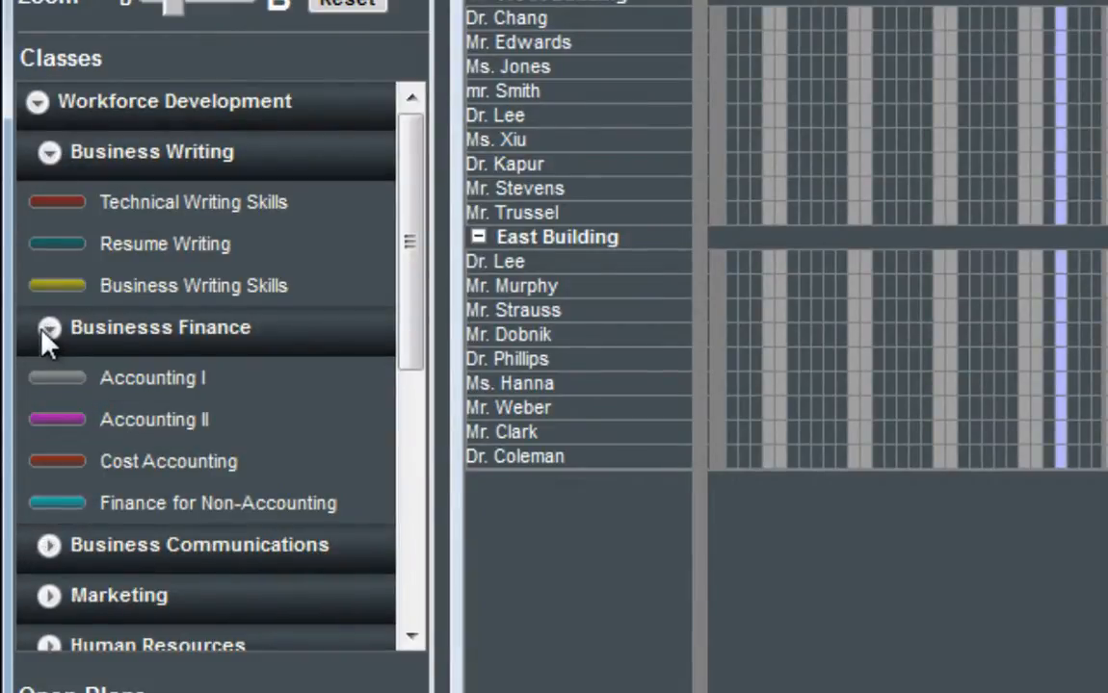
click(49, 553)
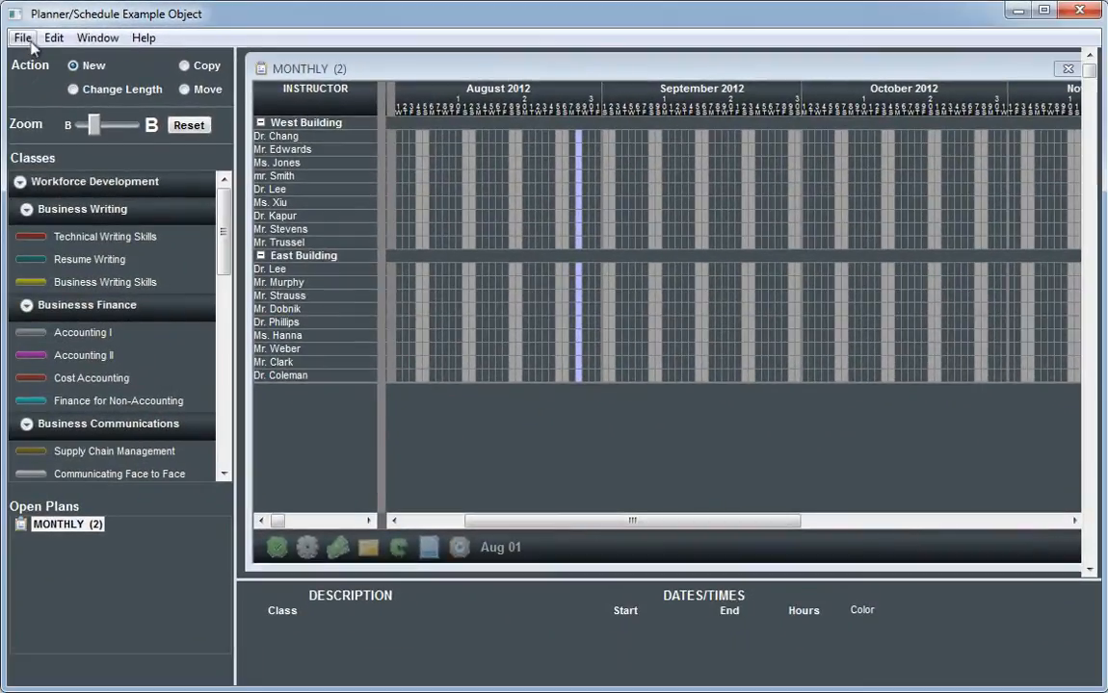
Step: Create a Daily 1 Hour plan starting on August 28, 2012
click(25, 39)
mouse_move(52, 66)
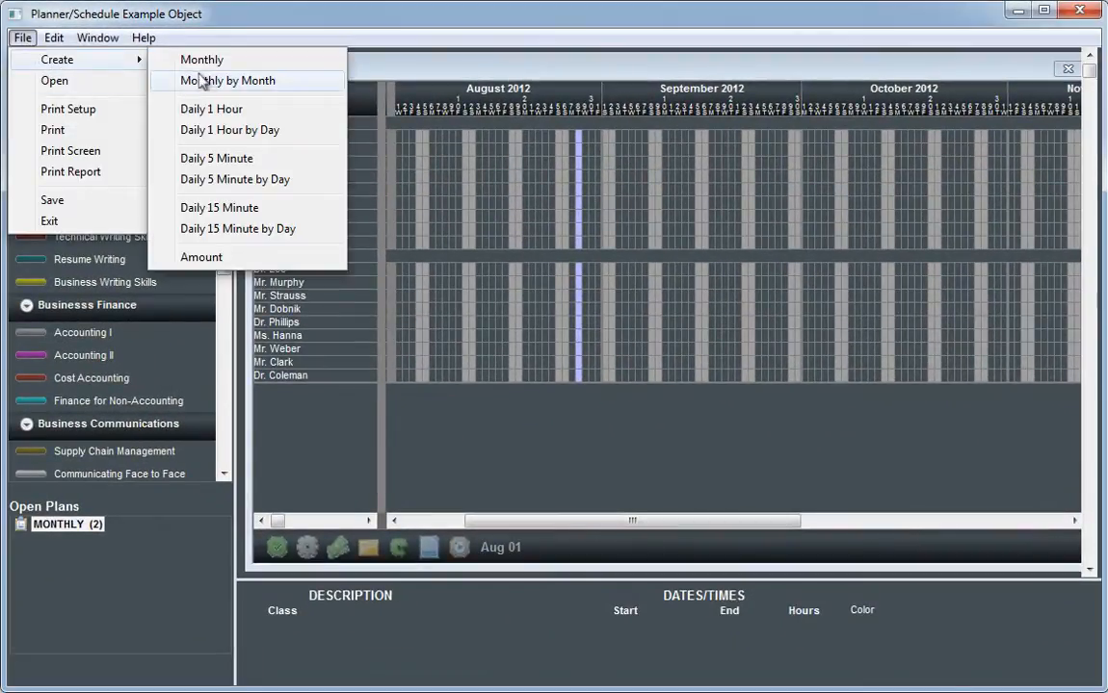
click(217, 108)
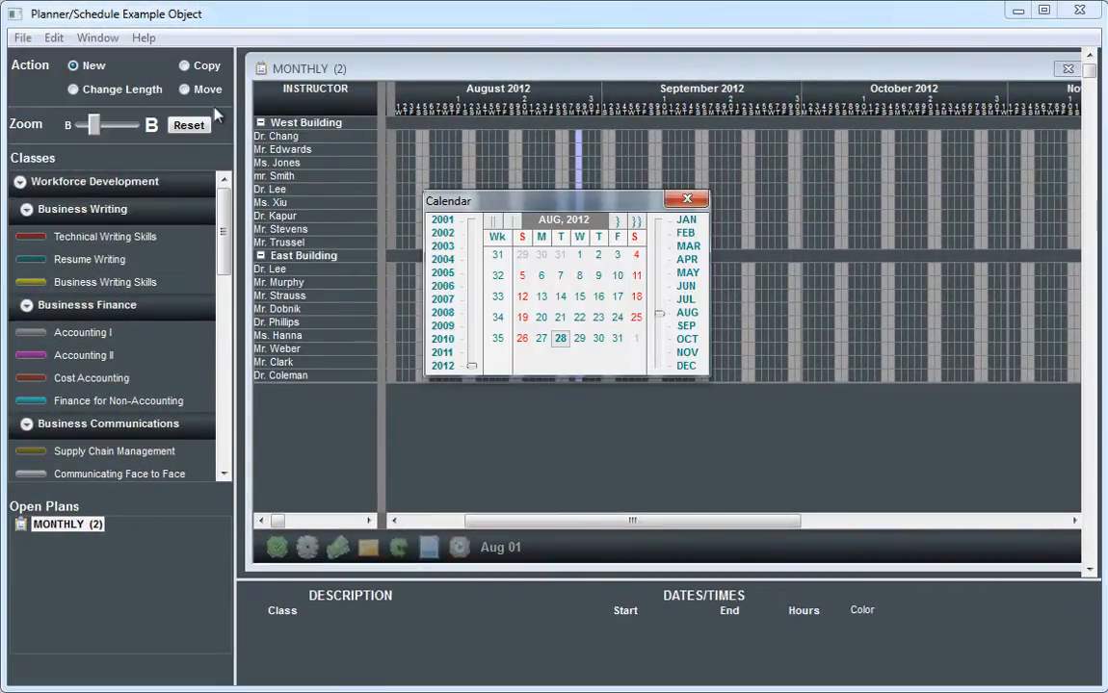
key(Return)
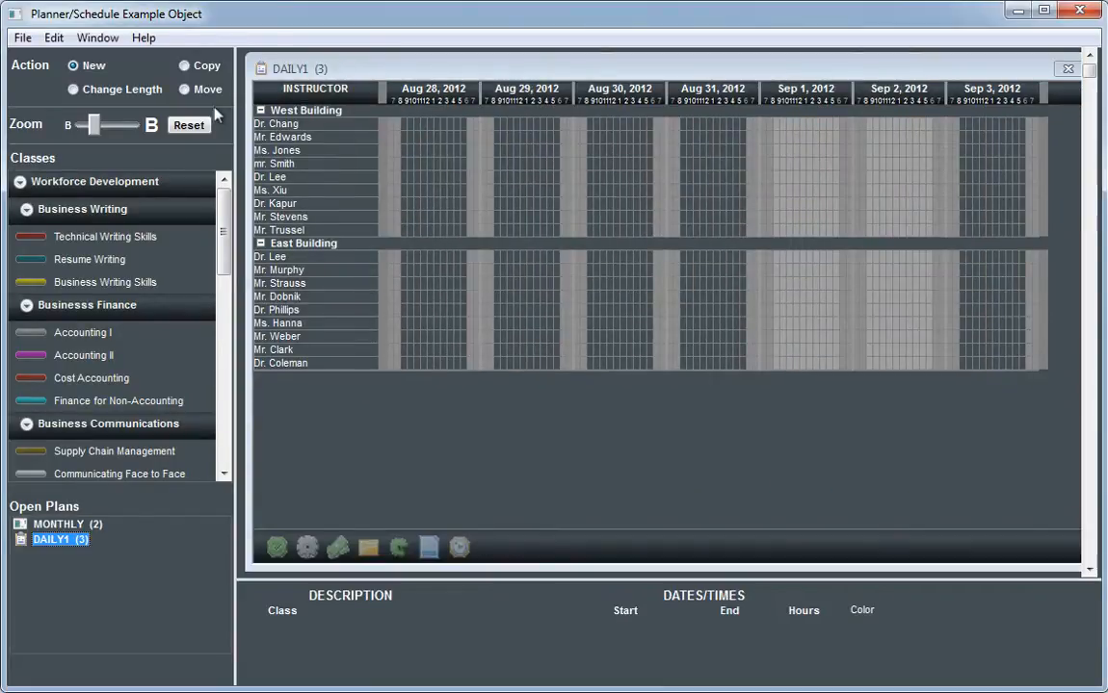
Step: Create a Daily 15 Minute plan starting on August 28, 2012
click(23, 38)
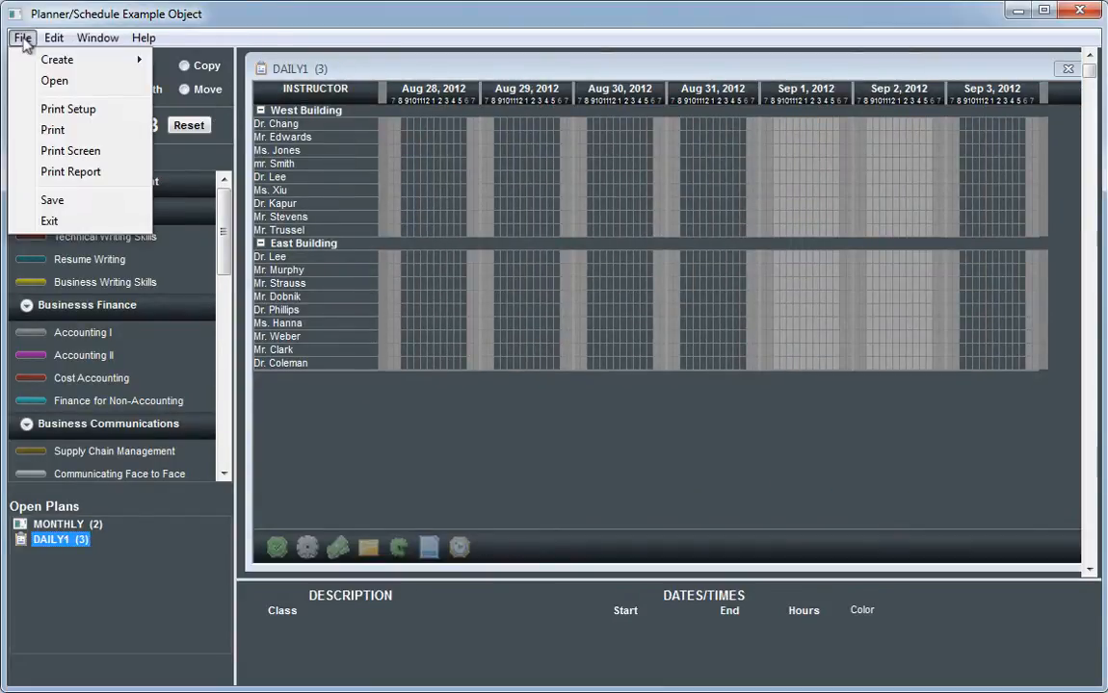
mouse_move(46, 64)
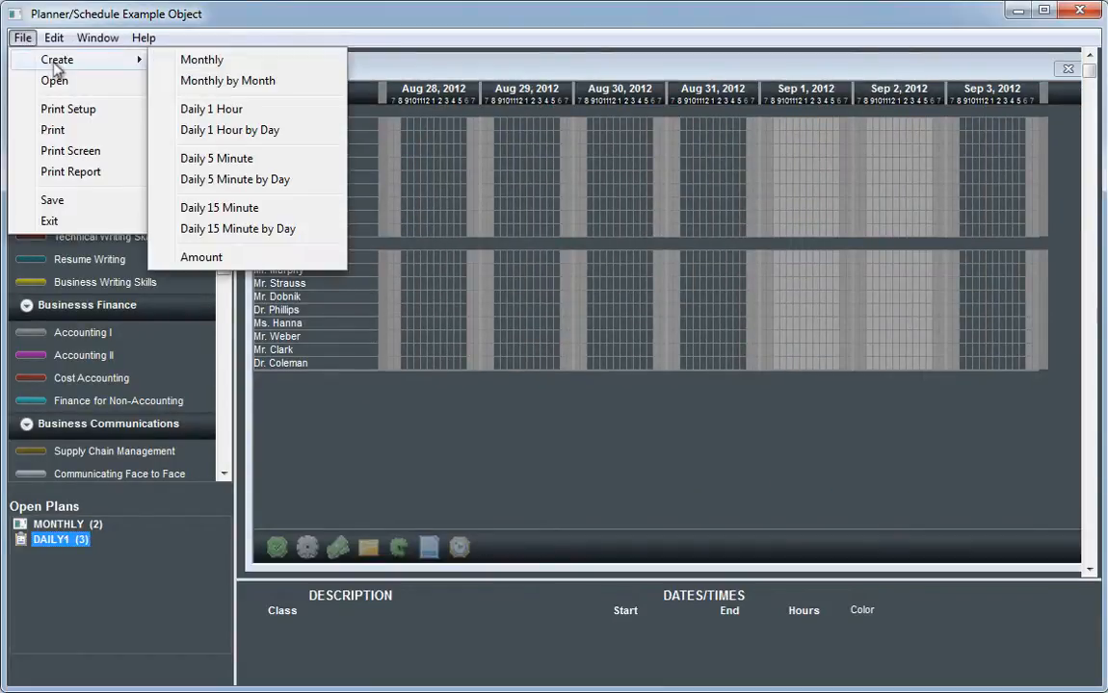
click(229, 210)
key(Return)
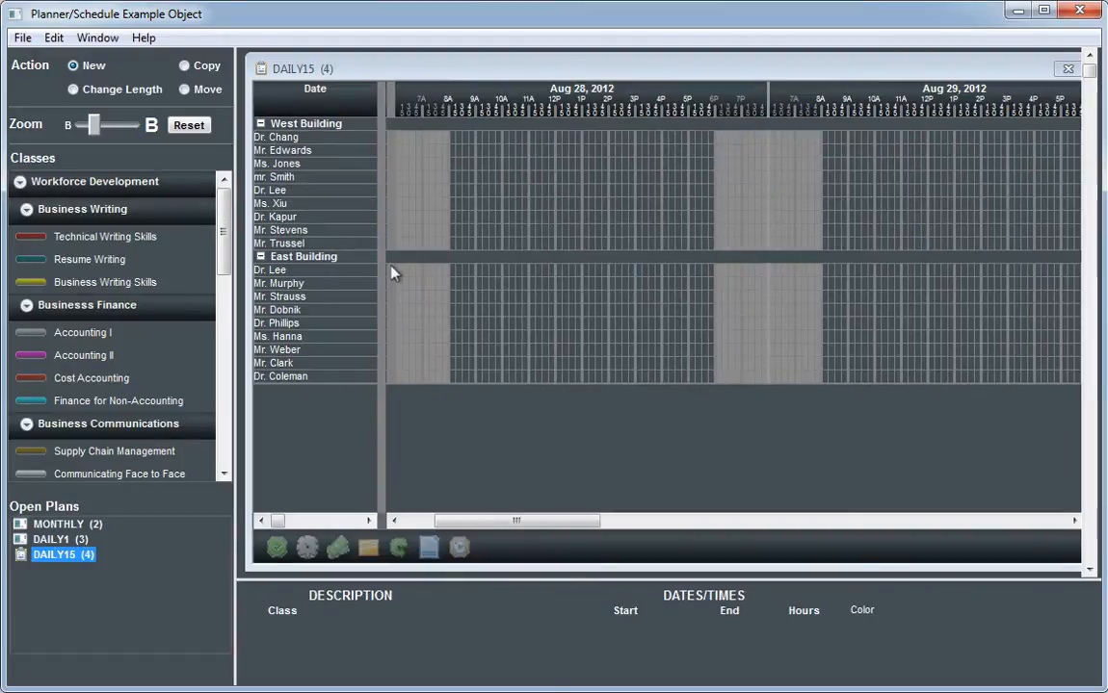
mouse_move(527, 520)
mouse_down()
mouse_move(829, 520)
mouse_move(1011, 502)
mouse_move(1004, 515)
mouse_move(503, 521)
mouse_move(518, 519)
mouse_up()
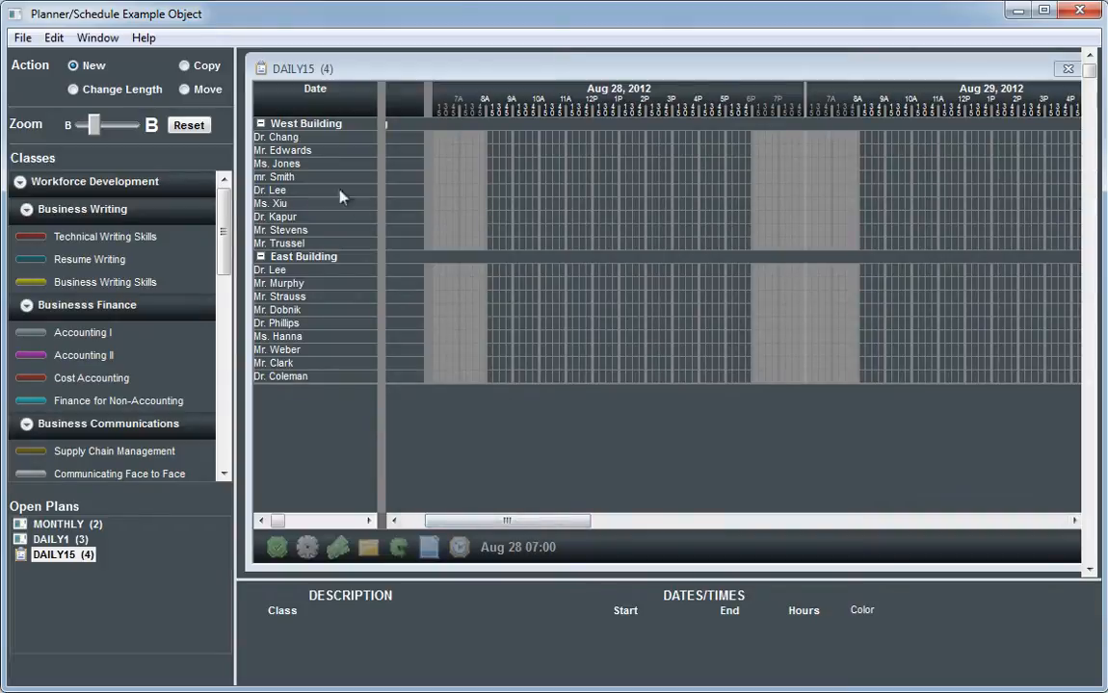
Step: Create a Daily 5 Minute plan starting on August 28, 2012
click(20, 39)
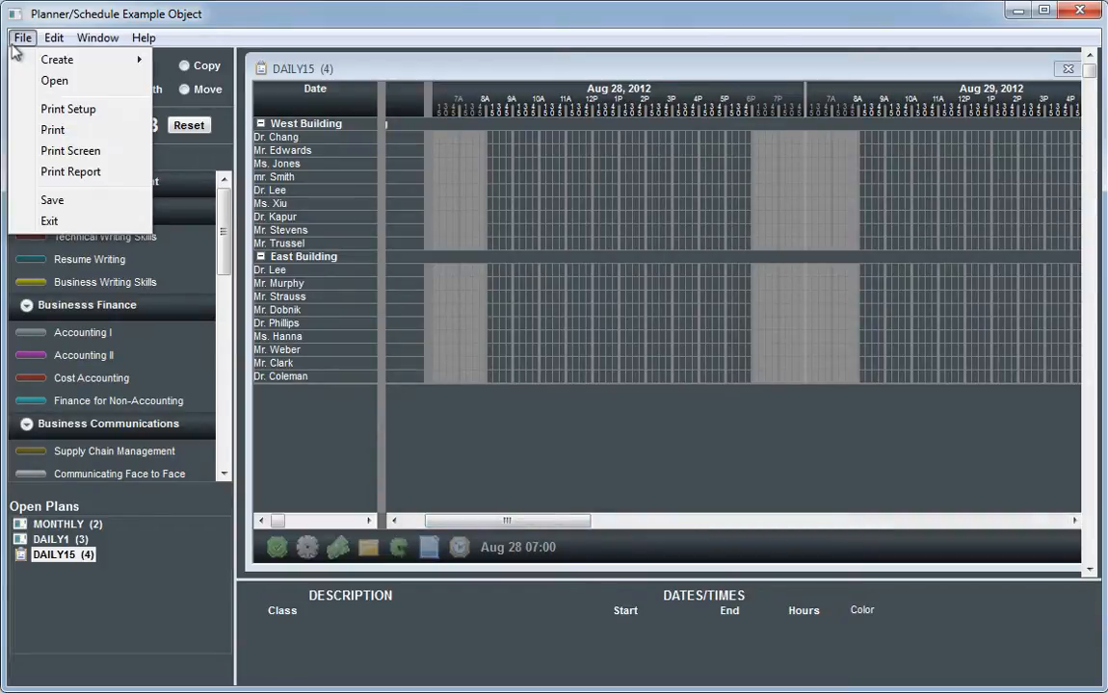
mouse_move(151, 65)
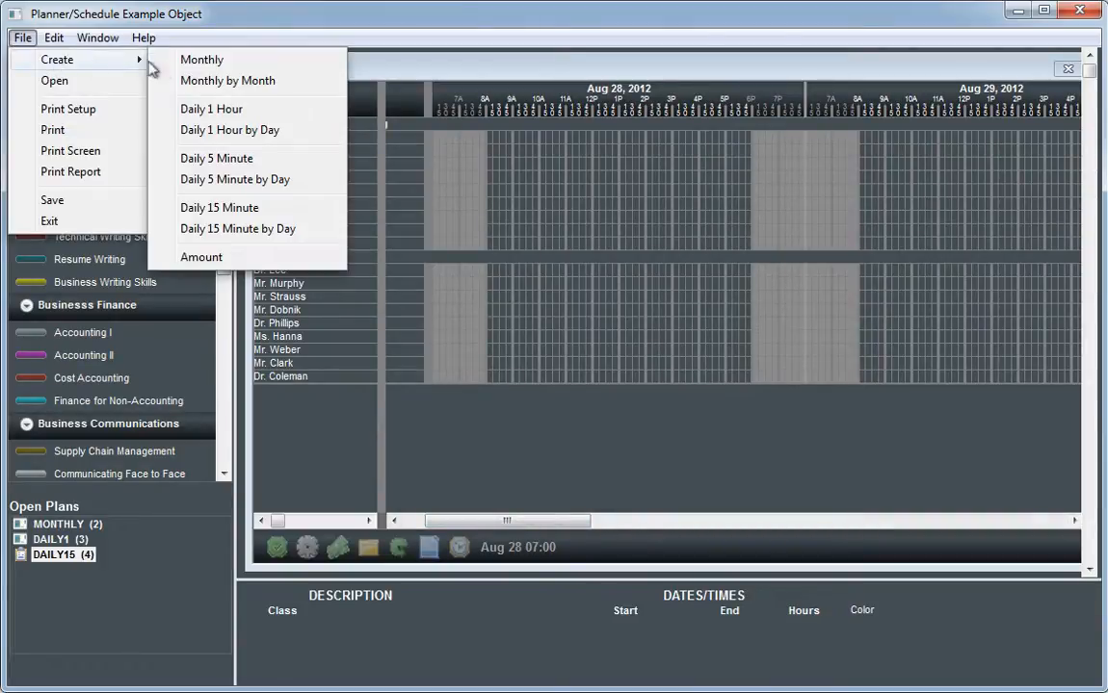
click(235, 160)
key(Escape)
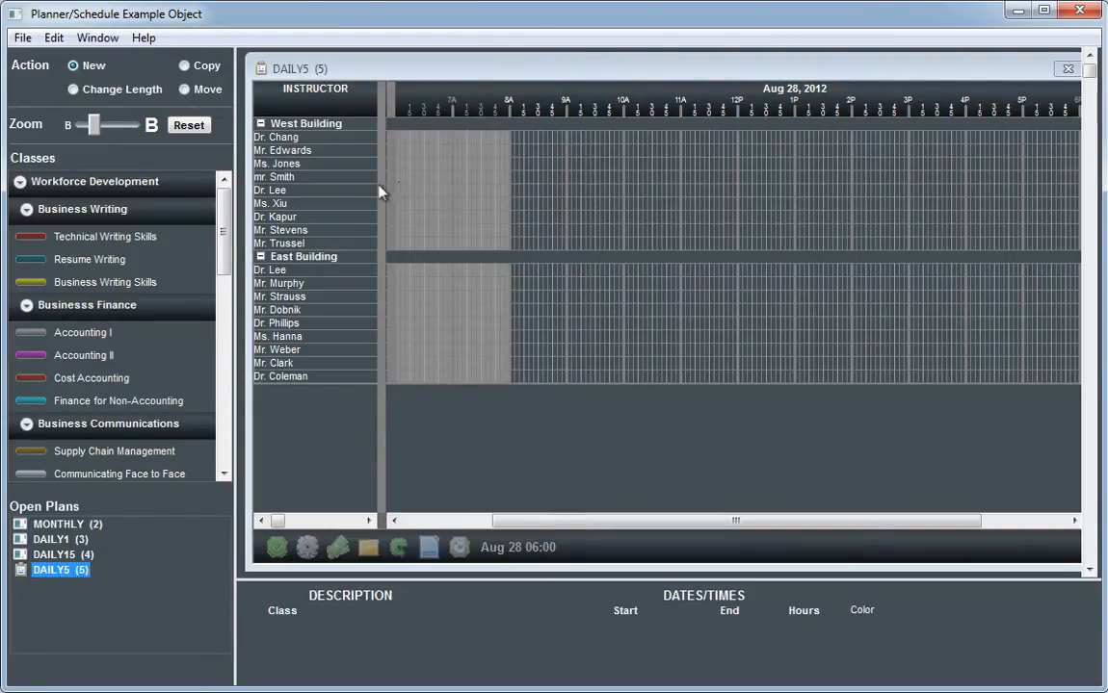
Step: Create a Monthly by Month plan using the preselected August 28, 2012 date
click(23, 38)
mouse_move(41, 62)
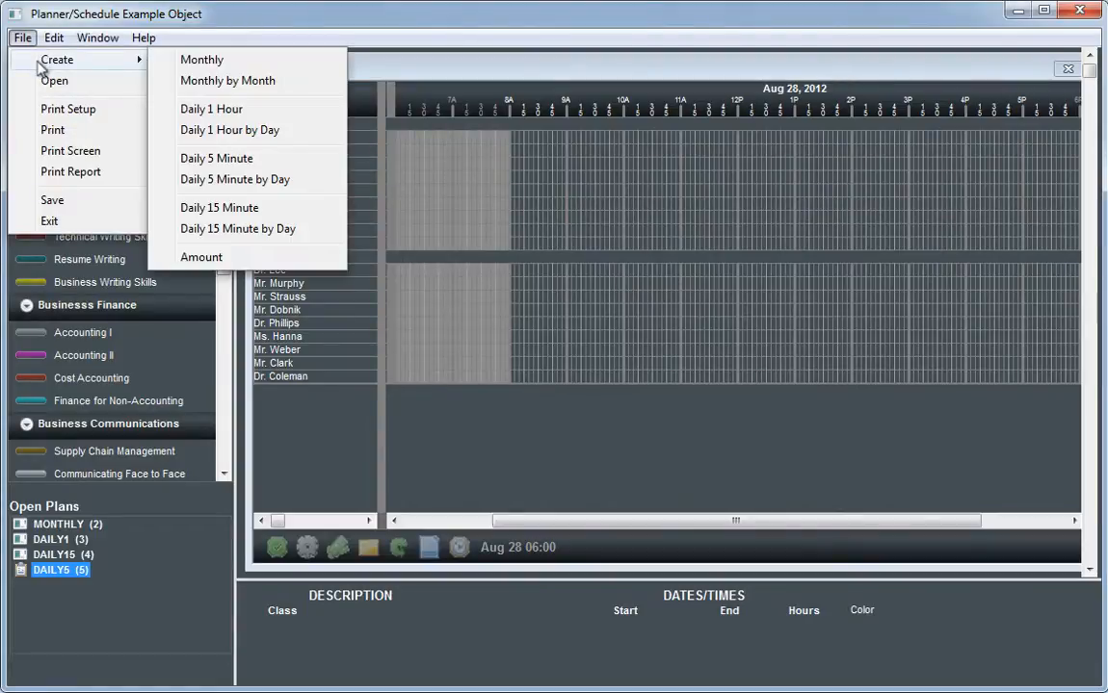
click(185, 87)
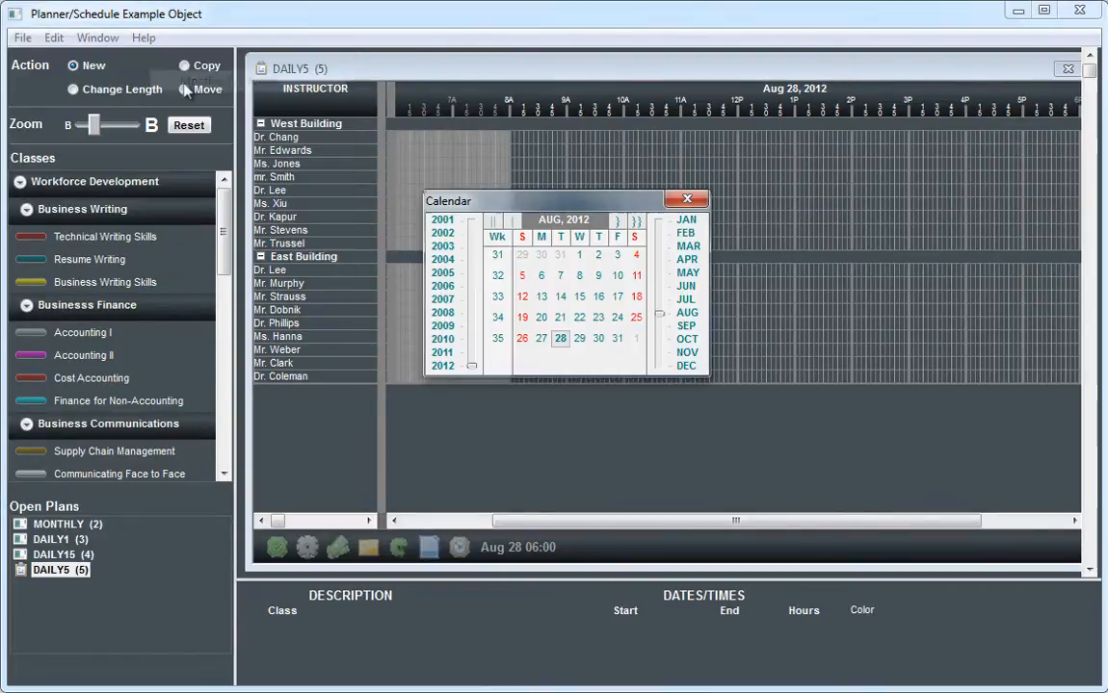
key(Return)
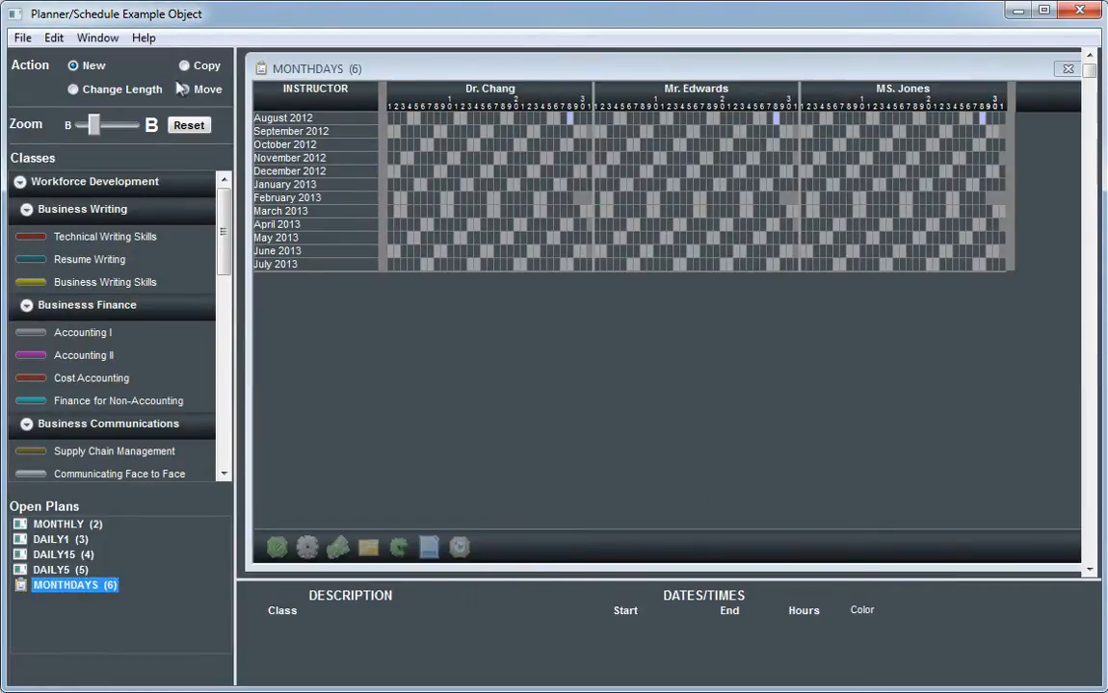
Step: Create a Daily 1 Hour by Day plan with its date rows starting at August 28, 2012
click(22, 37)
mouse_move(44, 58)
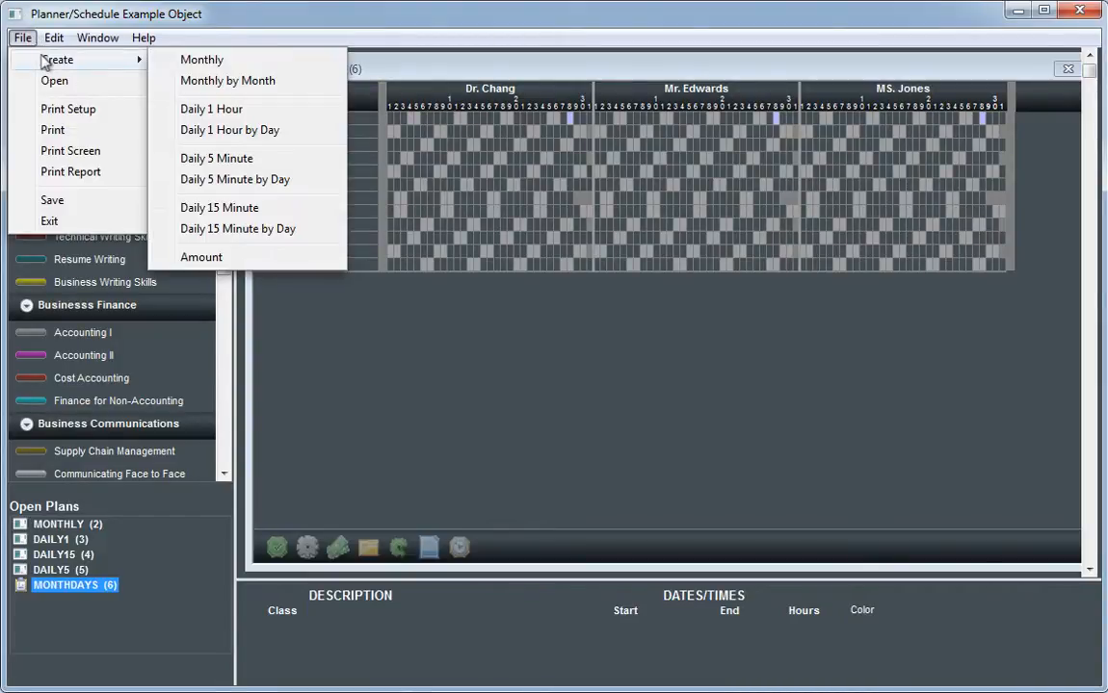
click(239, 135)
key(Escape)
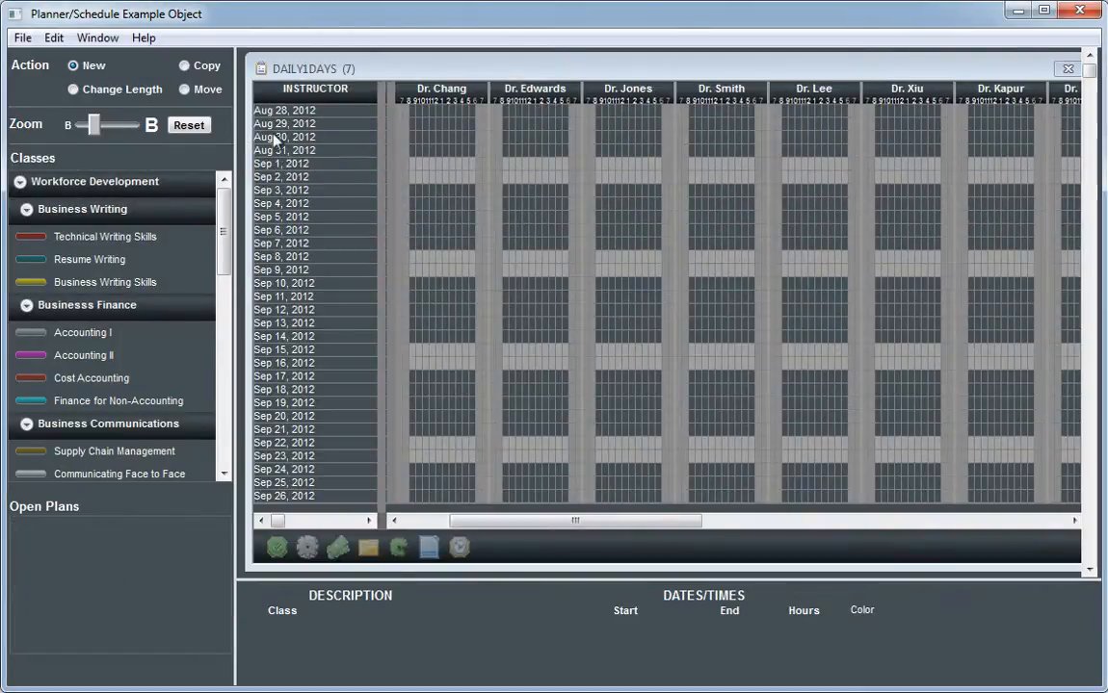
drag(469, 523, 441, 534)
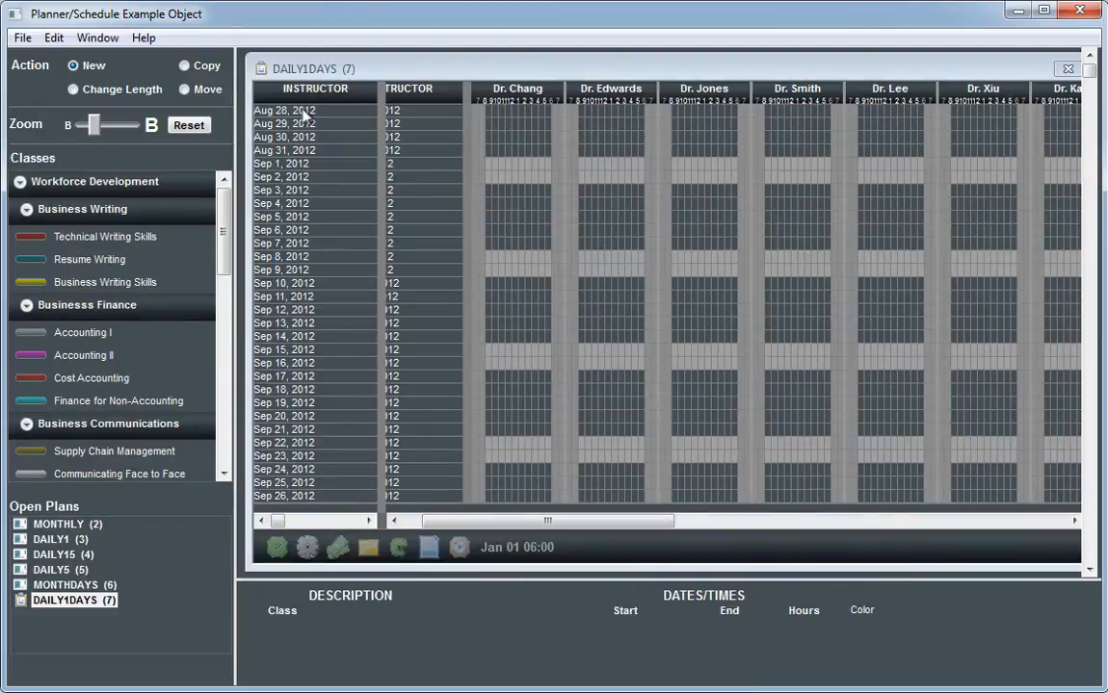
Step: Move the DAILY1DAYS and MONTHDAYS plan windows down so they overlap and uncover the plans behind them
click(110, 41)
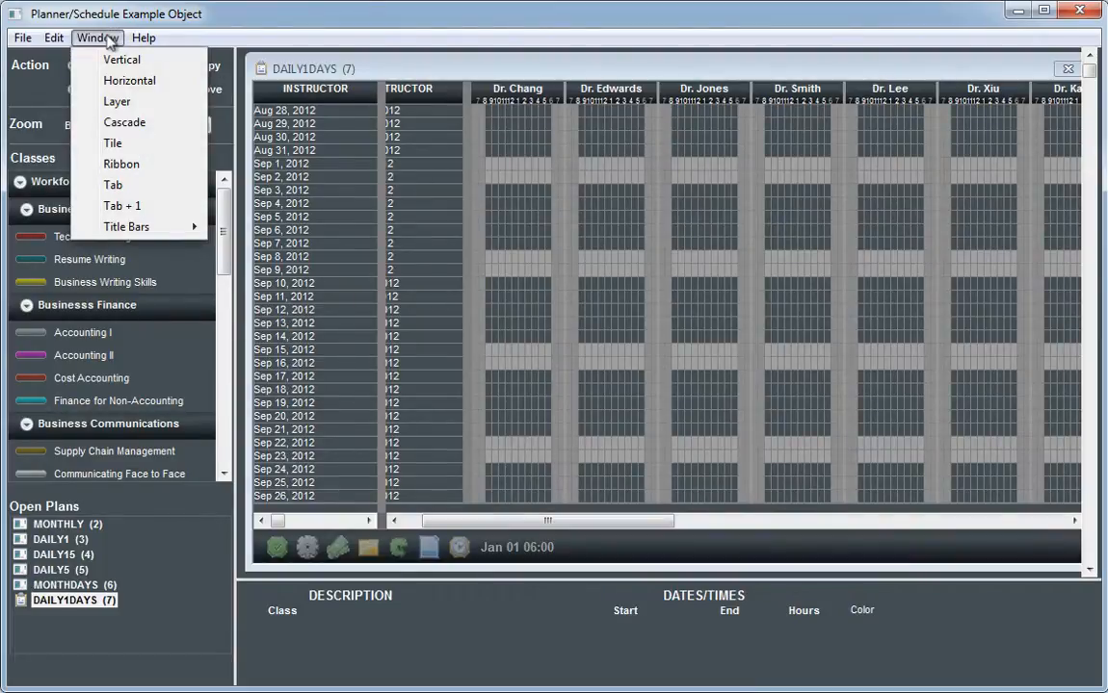
drag(282, 69, 373, 117)
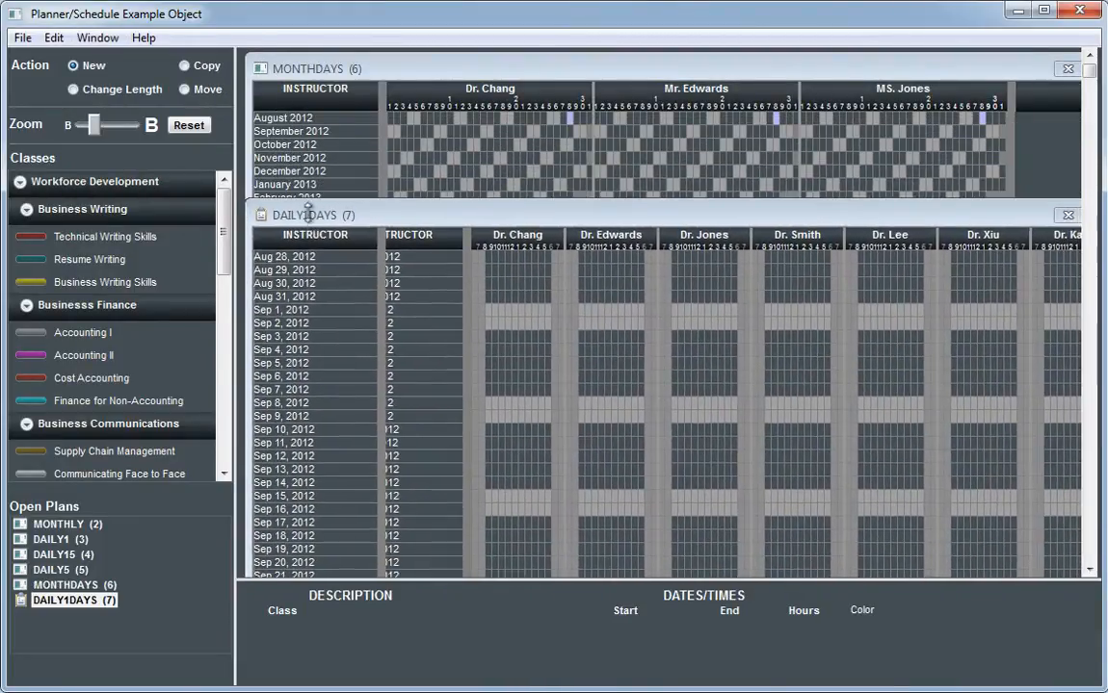
drag(338, 75, 457, 301)
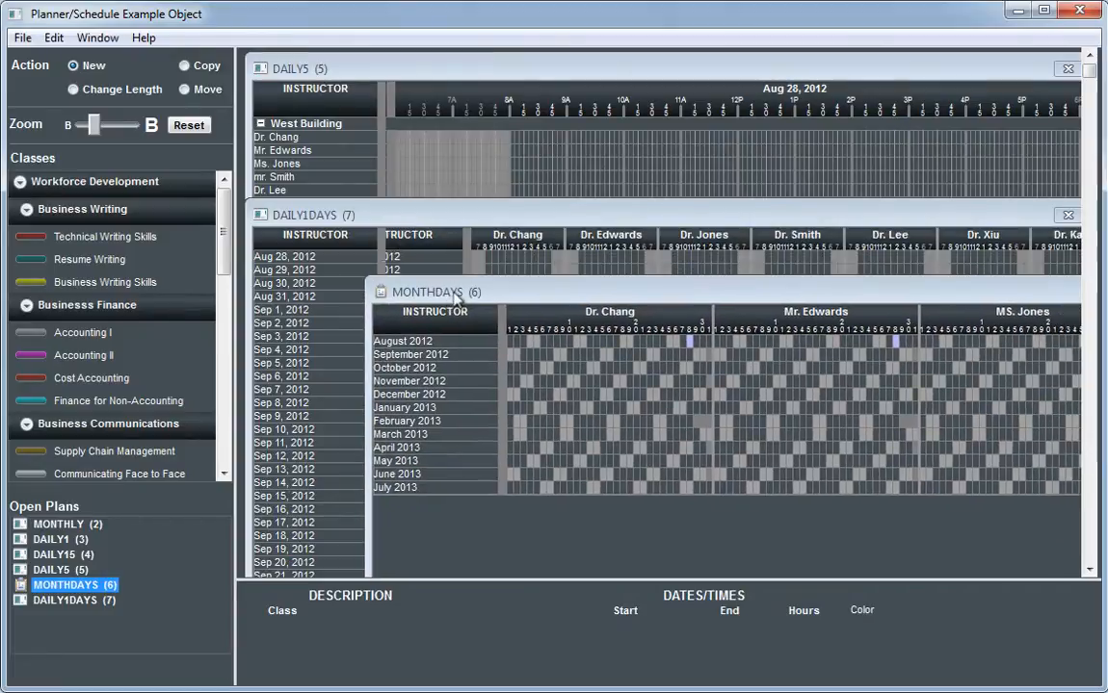
Step: Tile all open plan windows and turn off their title bars
click(93, 38)
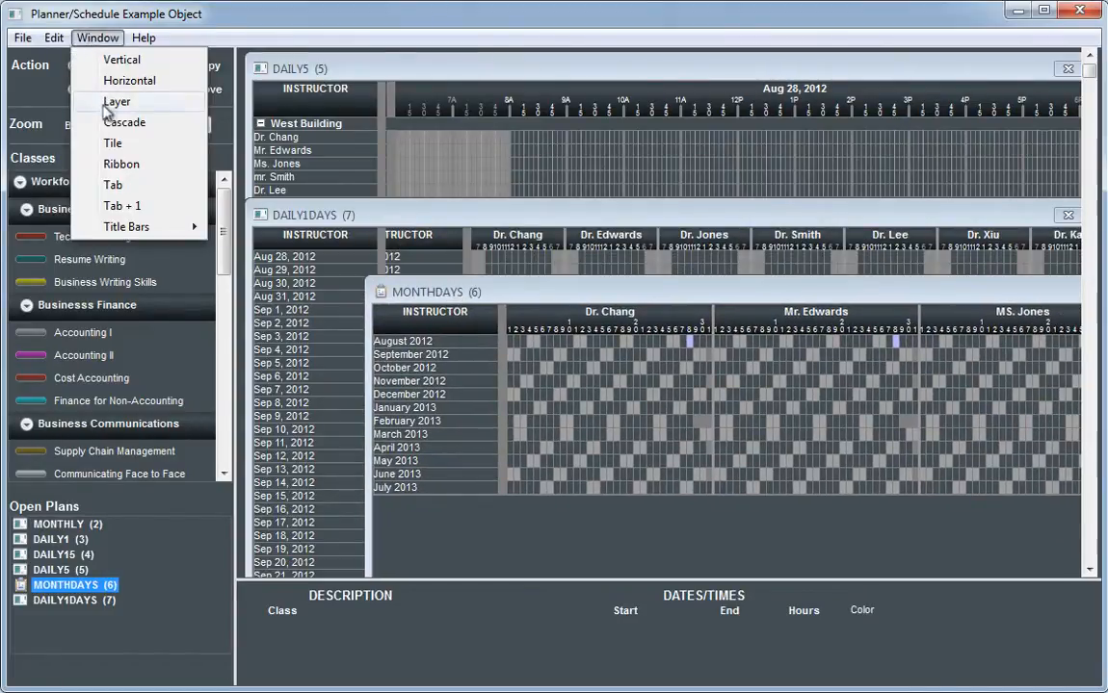
click(113, 144)
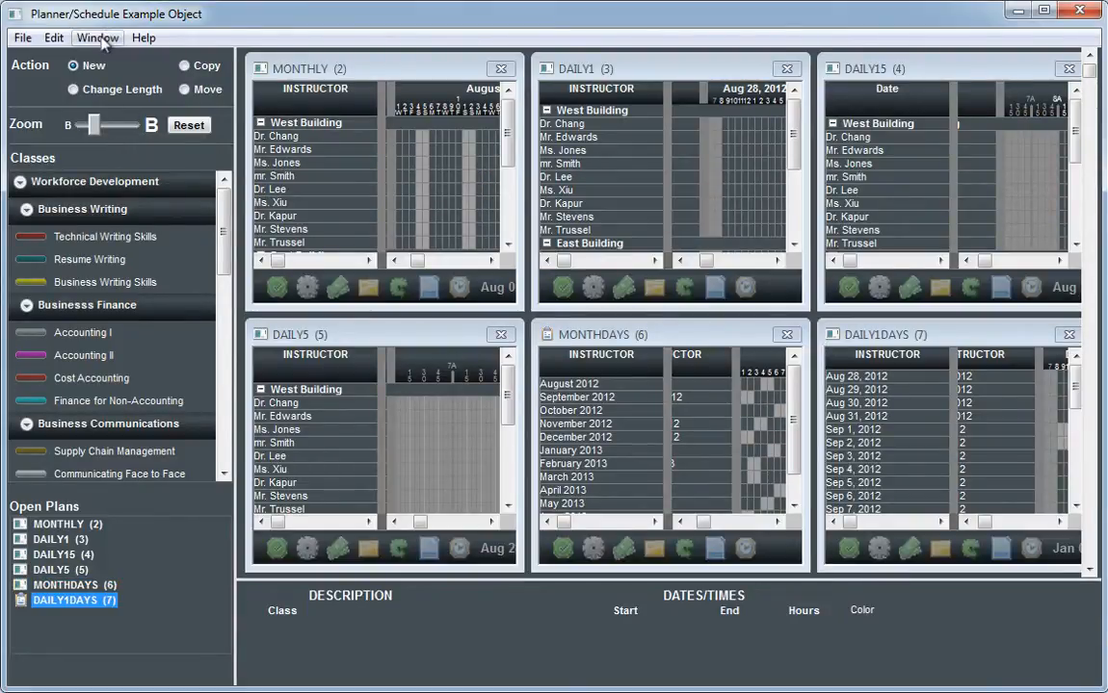
click(101, 39)
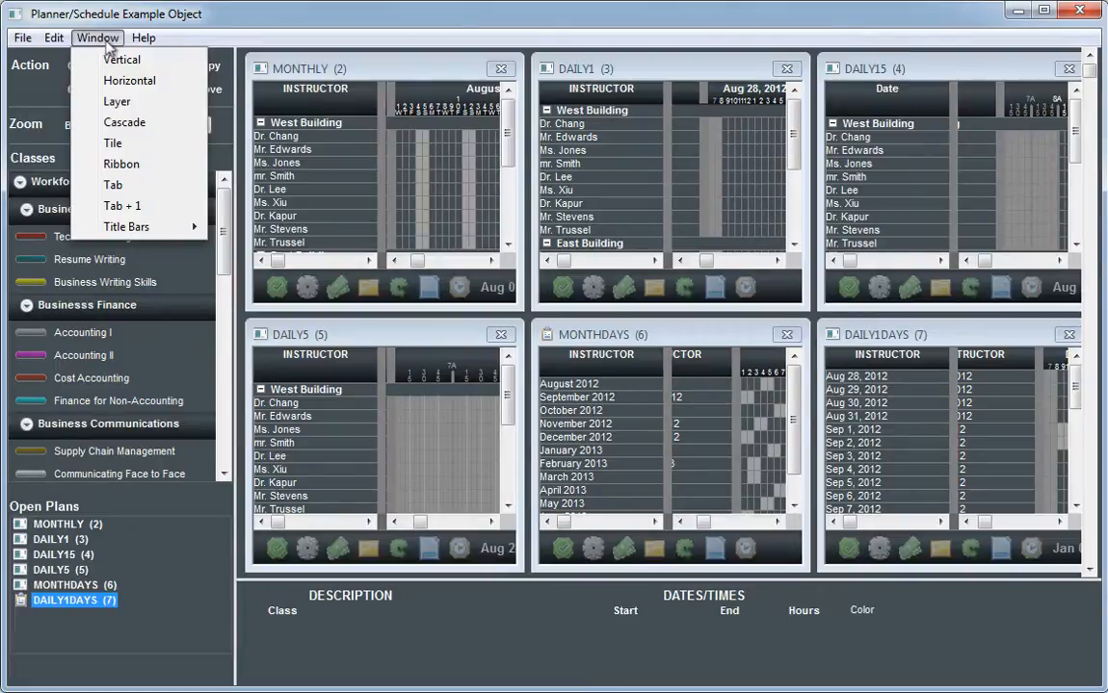
mouse_move(179, 236)
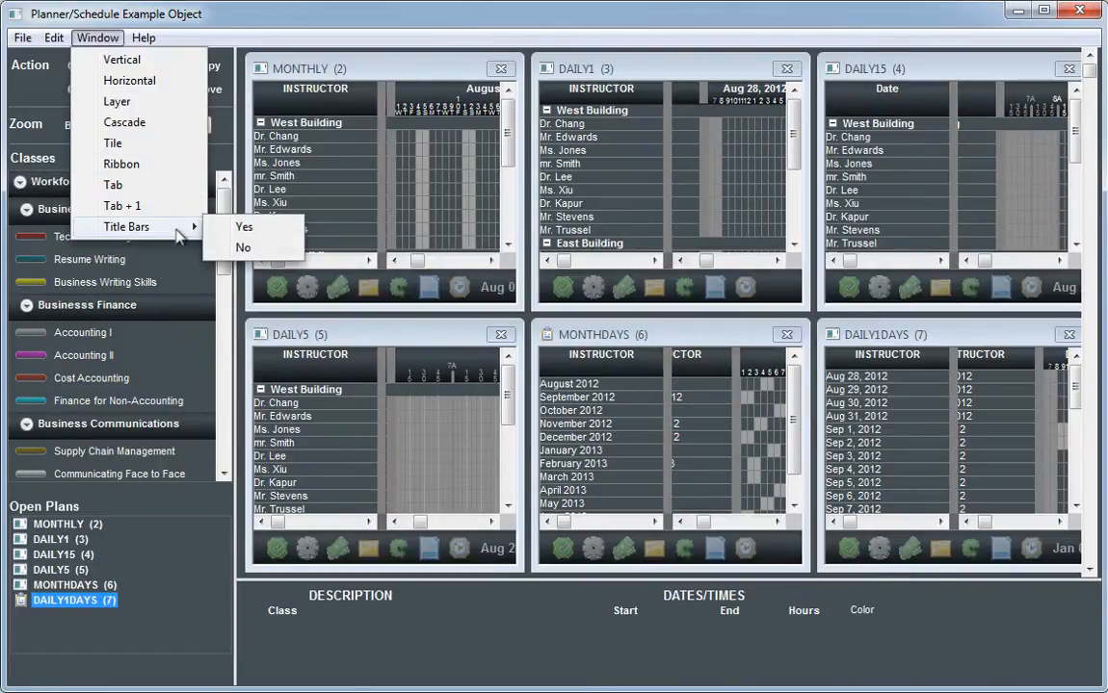
click(242, 249)
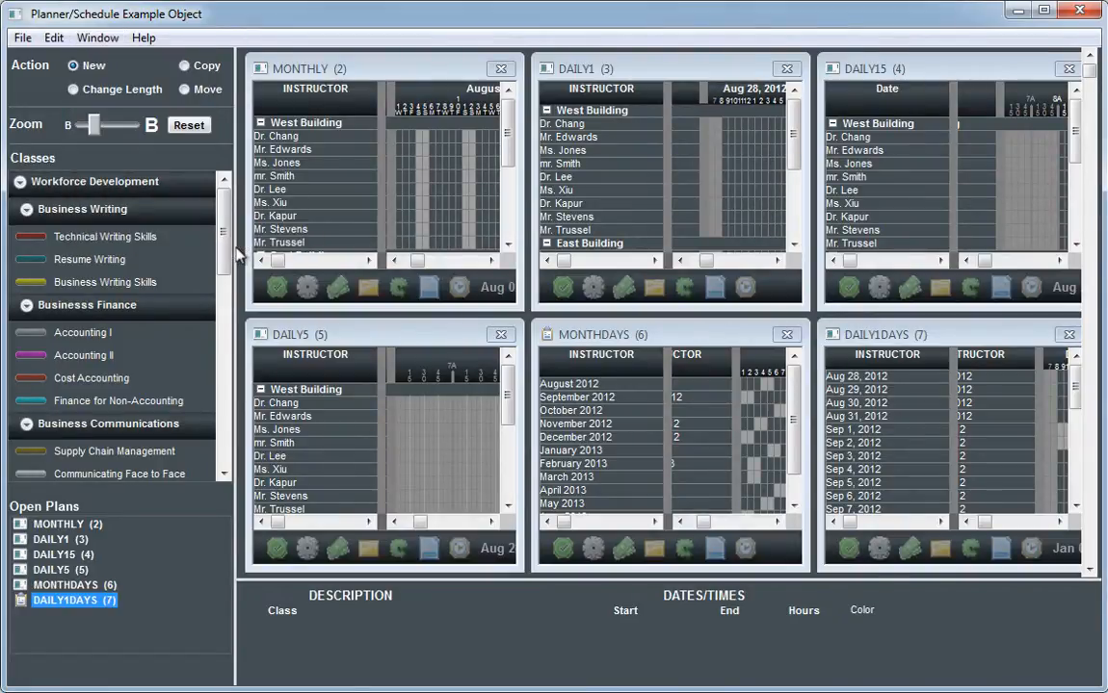
Step: Arrange the open plans in the Tab layout and switch through MONTHDAYS, DAILY5, DAILY15 and DAILY1 to the MONTHLY plan
click(86, 40)
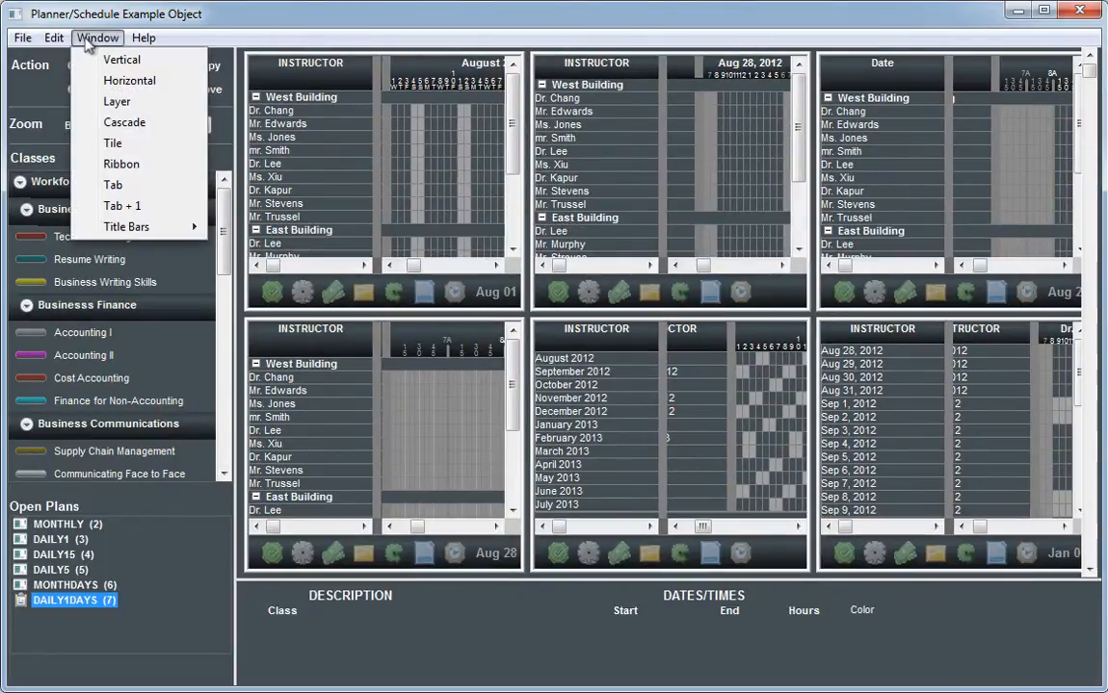
click(113, 186)
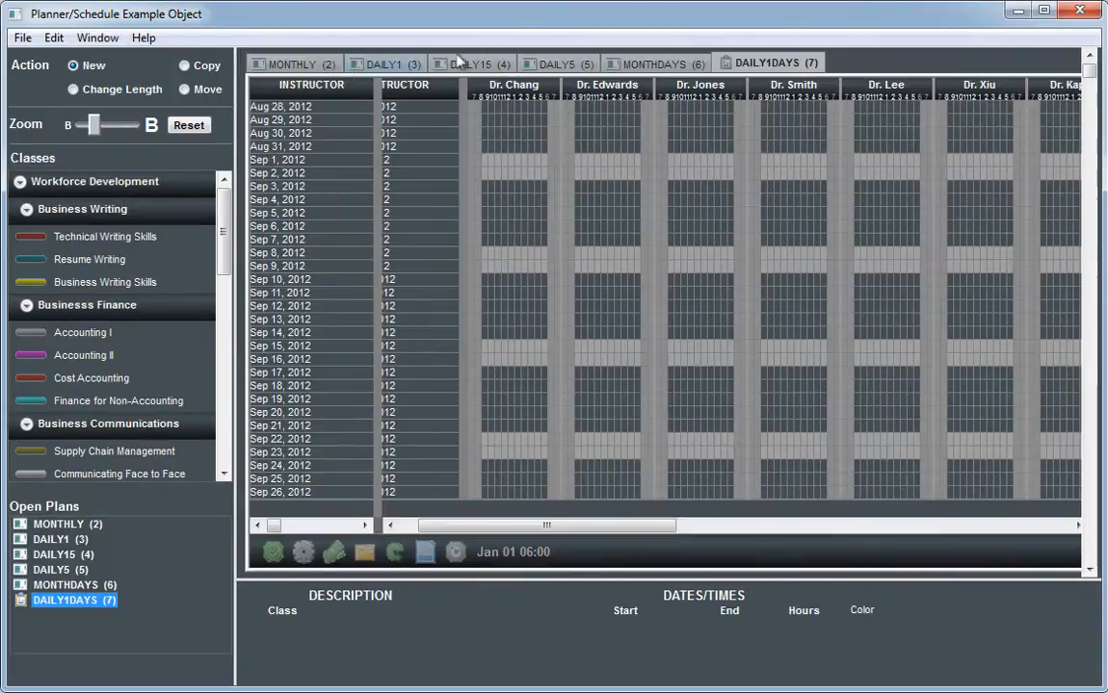
click(669, 64)
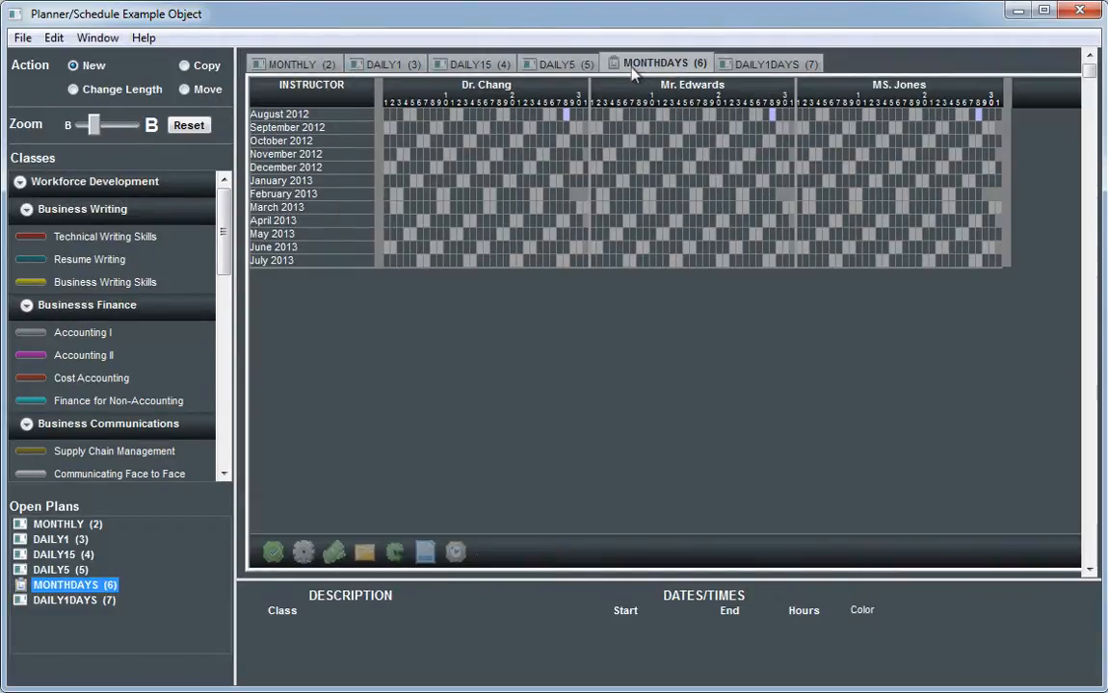
click(549, 64)
click(481, 64)
click(397, 63)
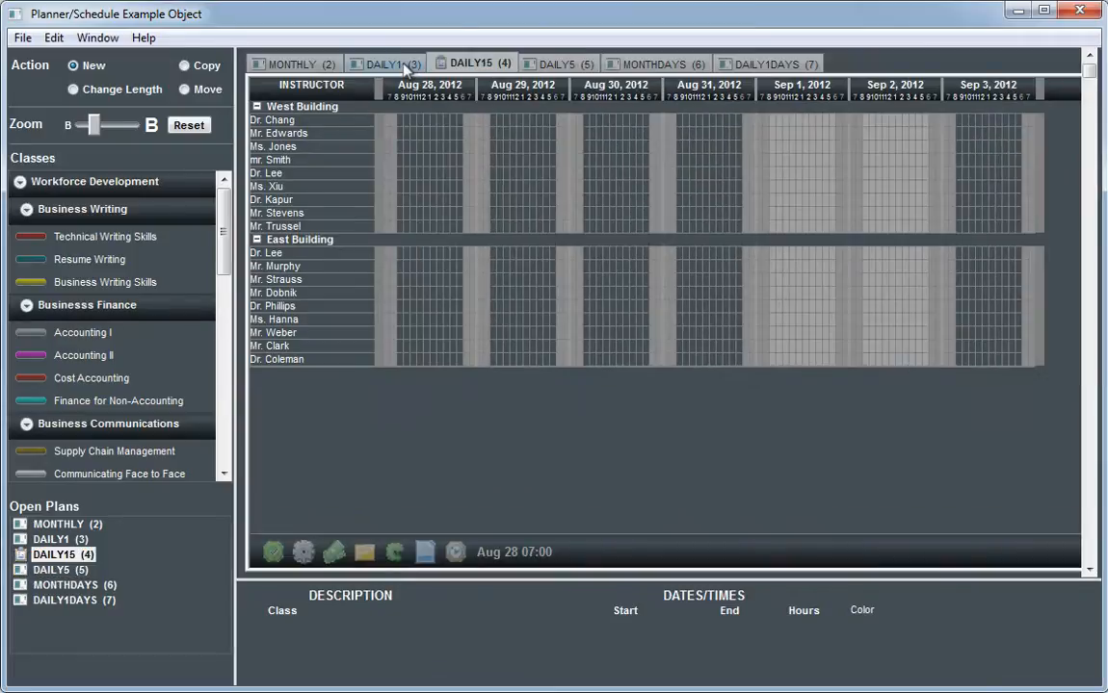
click(310, 63)
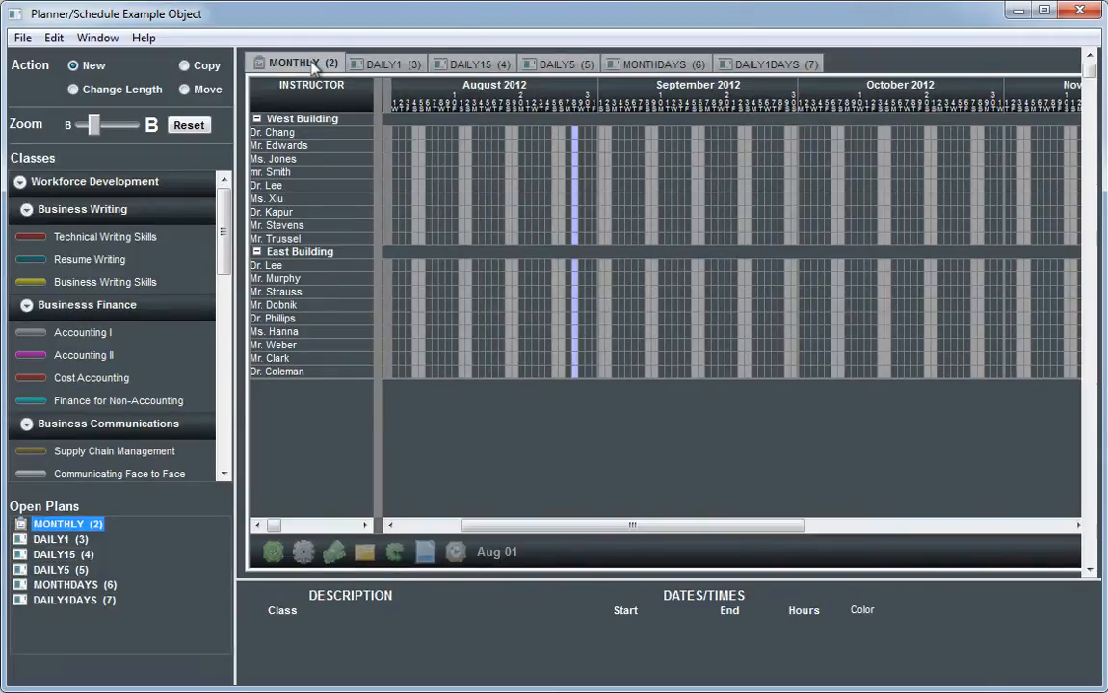
Step: Arrange the open plans in the Ribbon layout
click(106, 42)
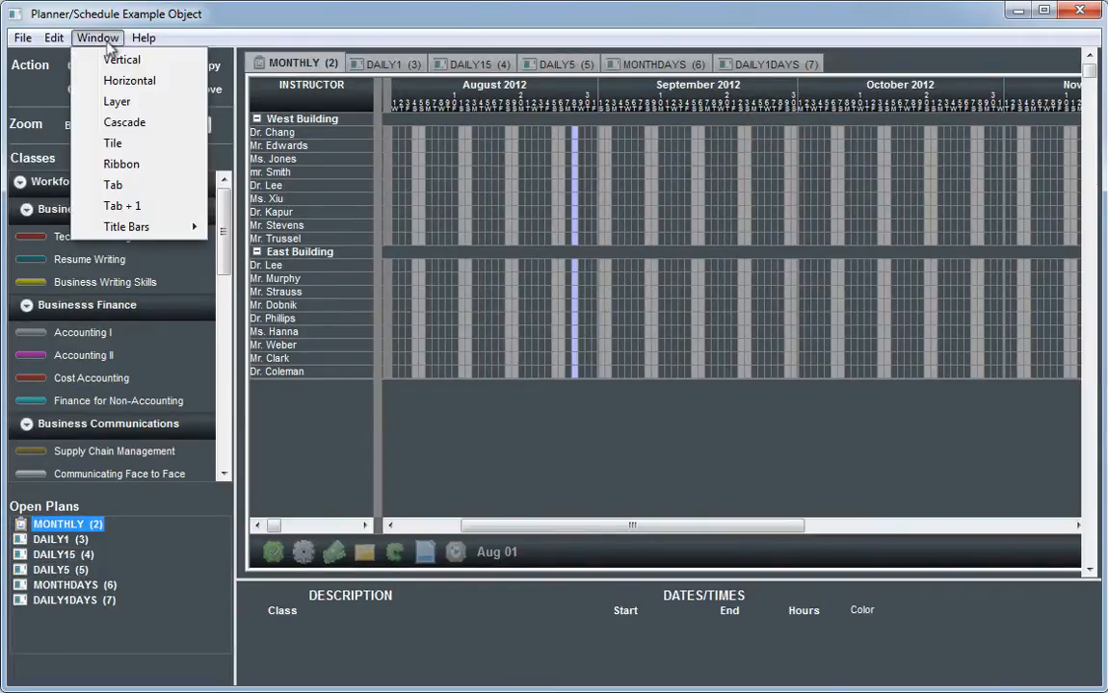
click(152, 165)
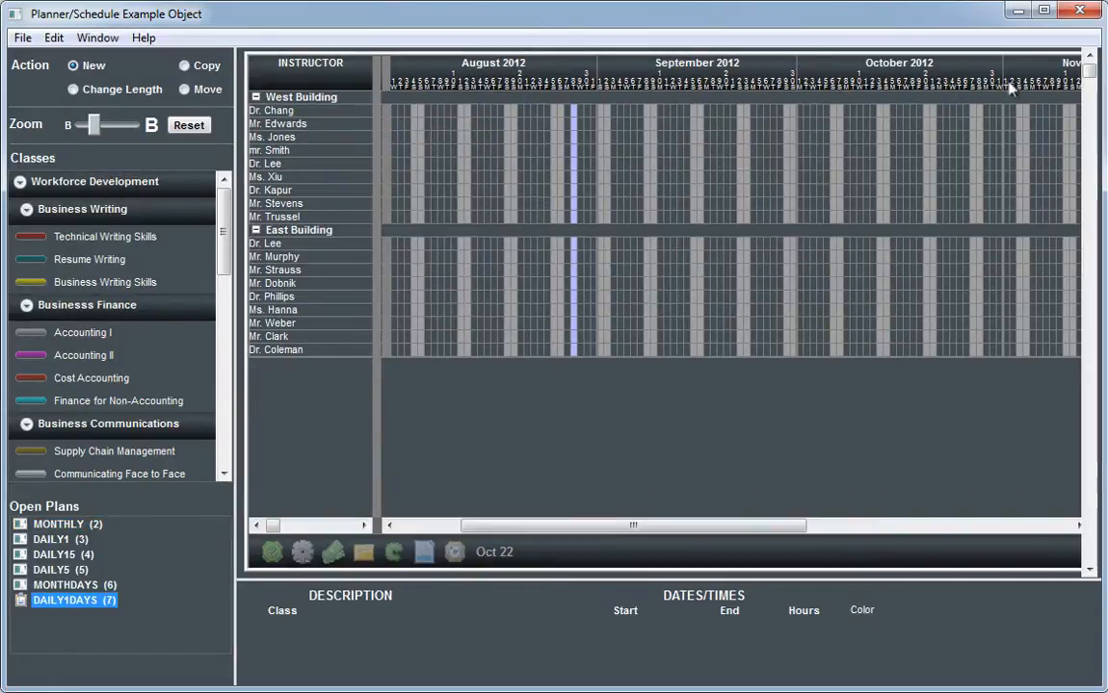
mouse_move(1089, 71)
mouse_down()
mouse_move(1086, 432)
mouse_move(1096, 72)
mouse_up()
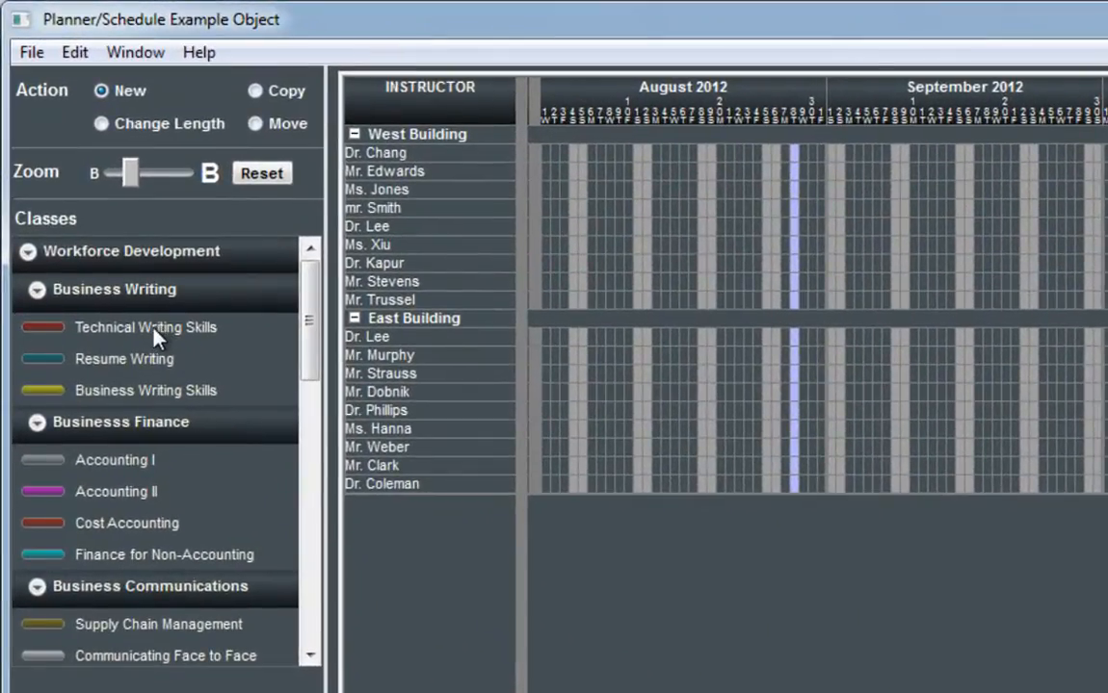
Step: Schedule Technical Writing Skills for the third West Building instructor from August 6 to 17, 2012, and move it to the fifth instructor
click(154, 330)
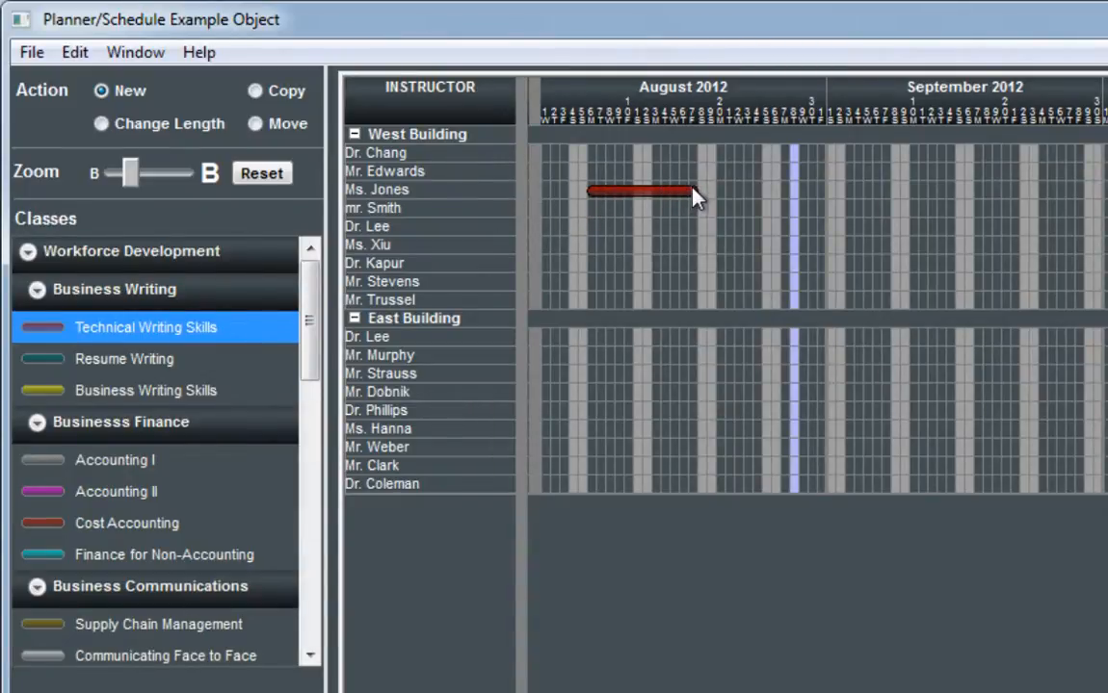
drag(696, 197, 698, 197)
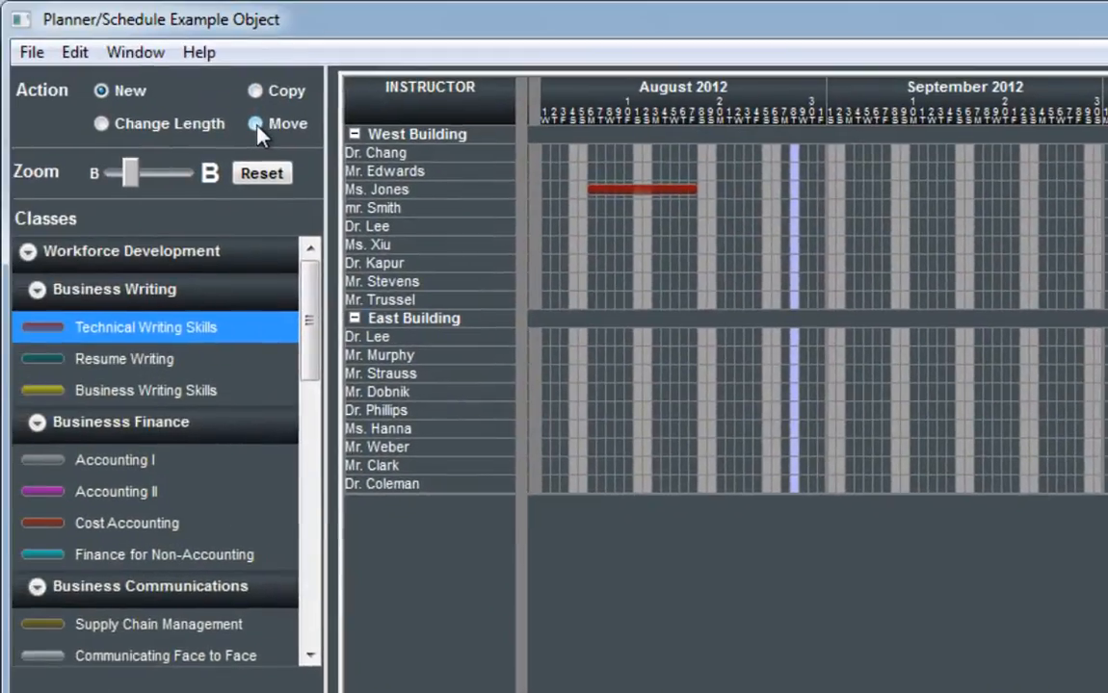
click(257, 124)
click(644, 198)
drag(636, 226, 632, 229)
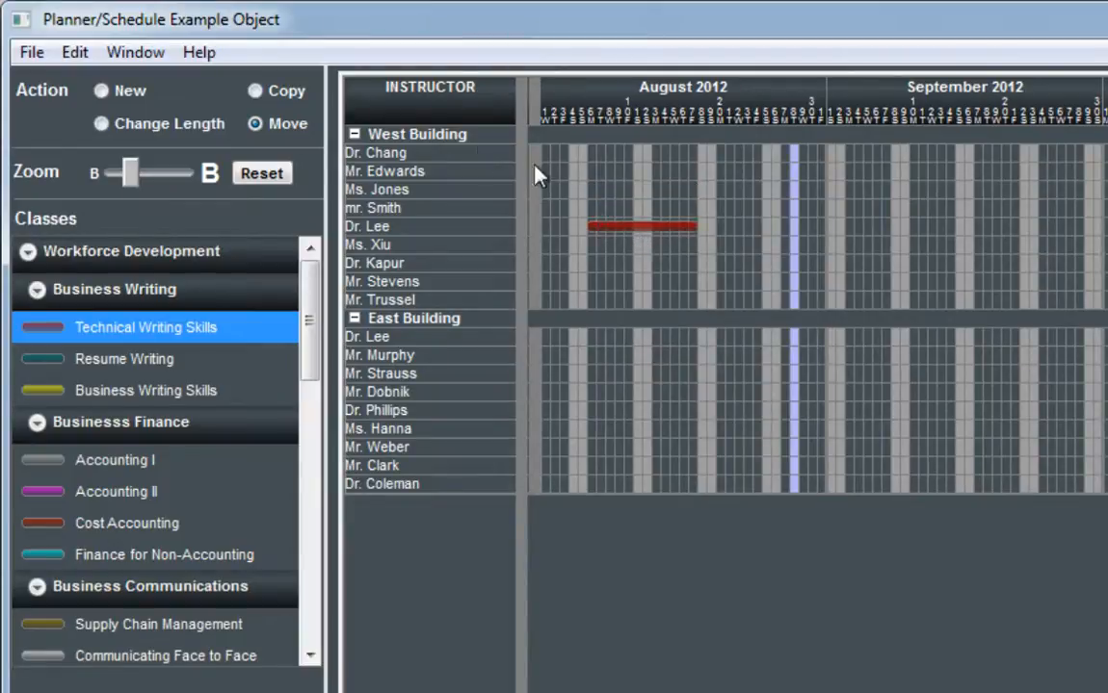
Step: Copy the Technical Writing Skills class to the second West Building instructor and shorten the copy to end on August 10, 2012
click(292, 96)
click(636, 227)
drag(635, 196, 626, 175)
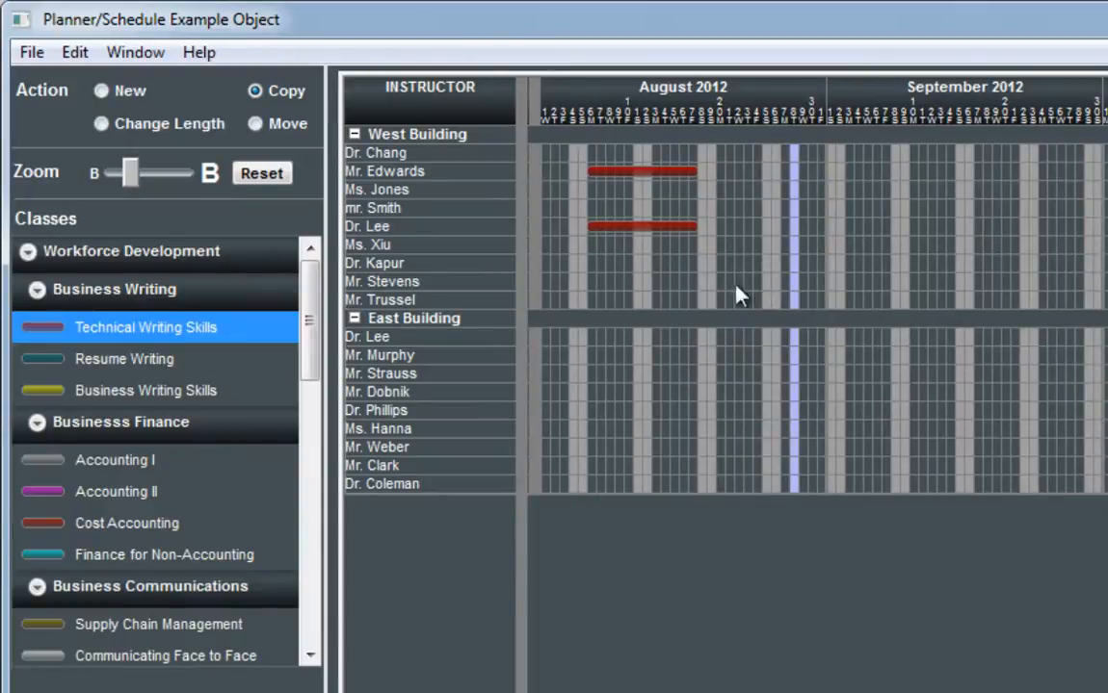
click(203, 125)
mouse_move(685, 173)
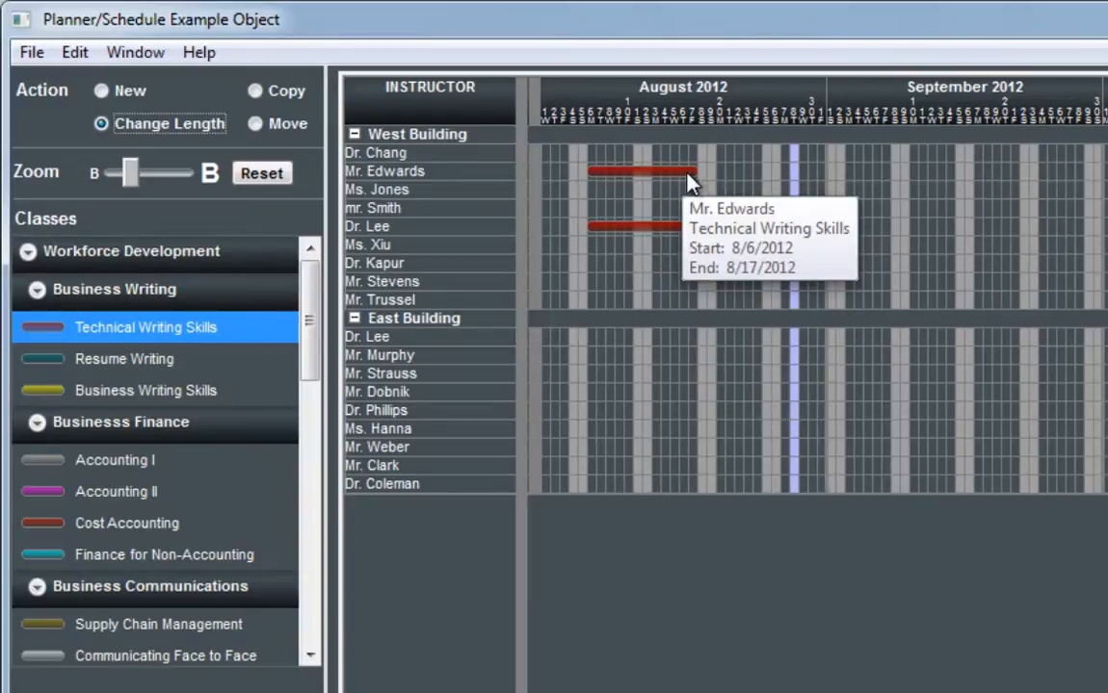
drag(689, 175, 650, 175)
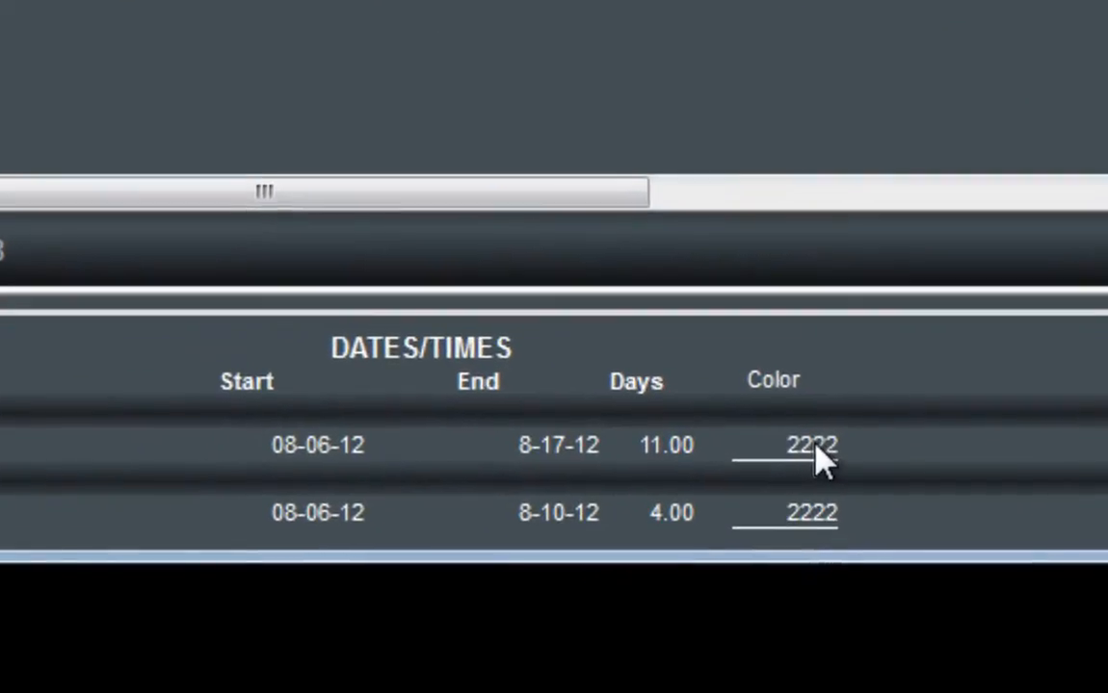
Step: Set the color of the fifth West Building instructor's Technical Writing Skills class to 255
click(815, 445)
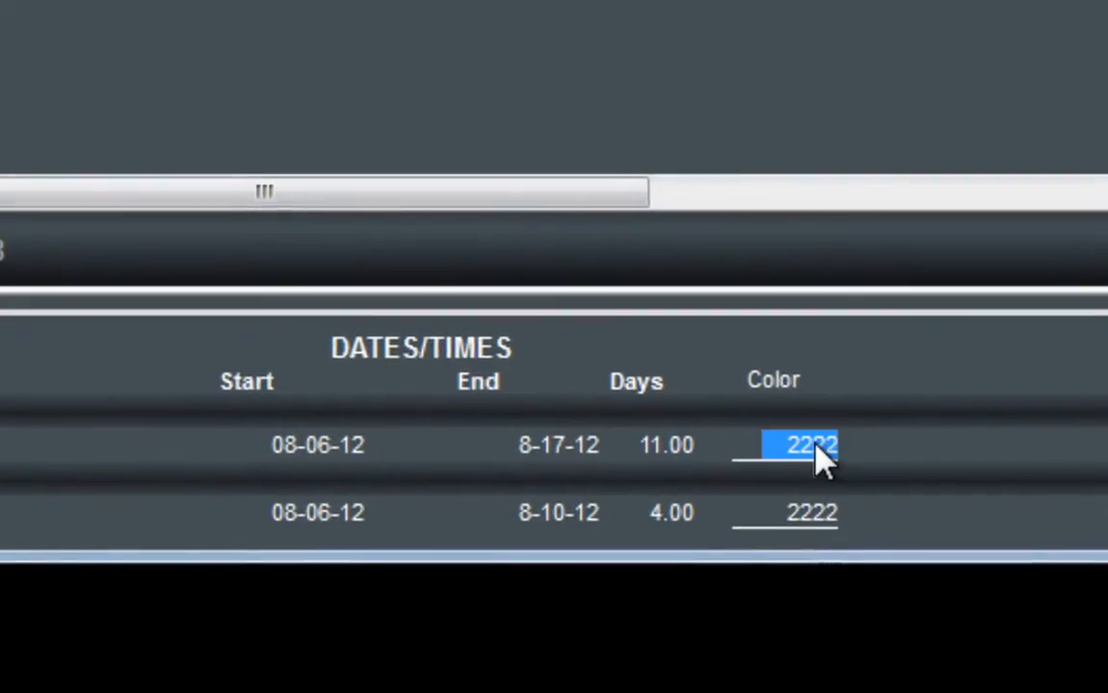
text(255)
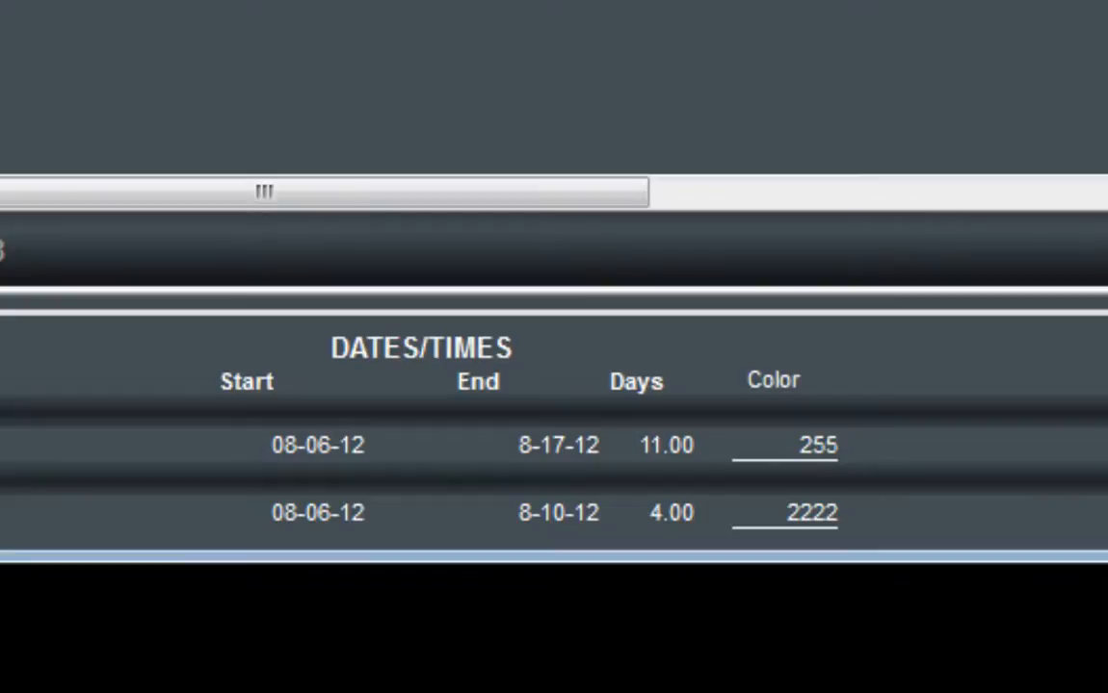
key(Tab)
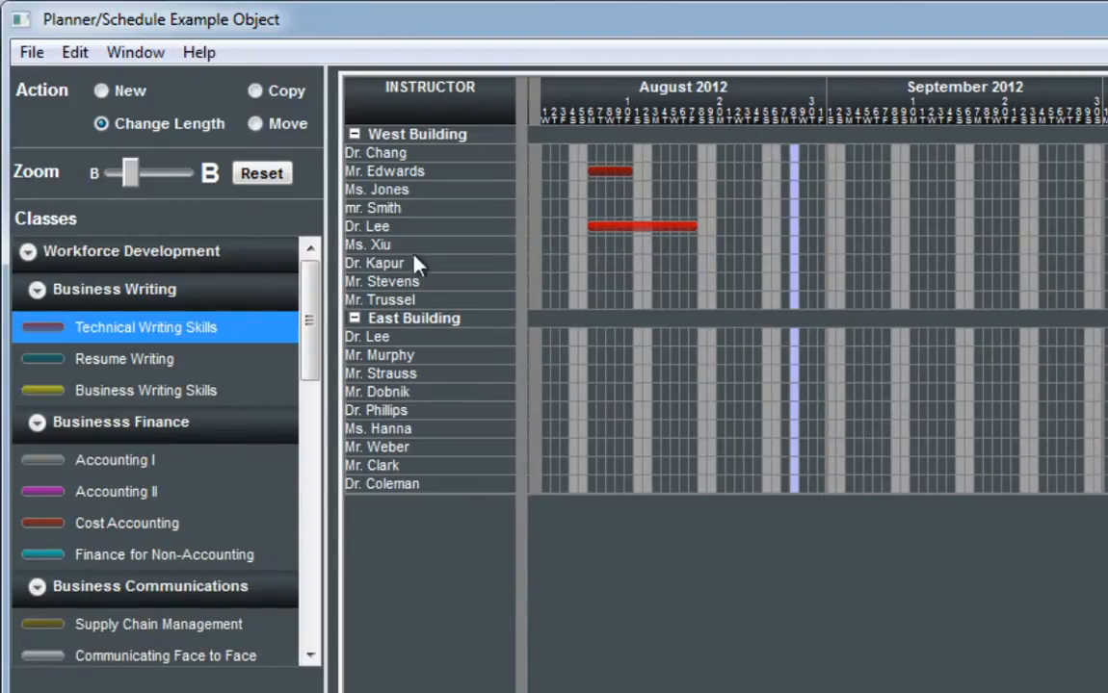
Step: Schedule Business Writing Skills twice for the third West Building instructor and once each for the second and fourth, between August 13 and September 18
click(249, 390)
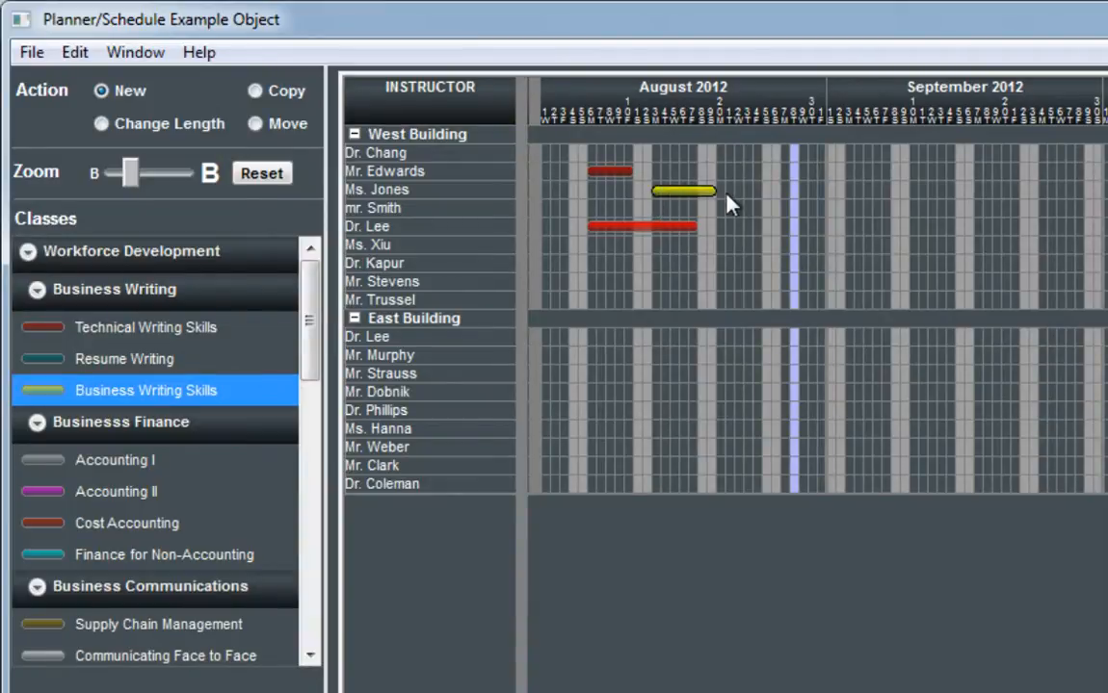
drag(761, 202, 759, 204)
mouse_move(848, 210)
mouse_down()
mouse_move(971, 214)
mouse_move(957, 209)
mouse_move(988, 190)
mouse_up()
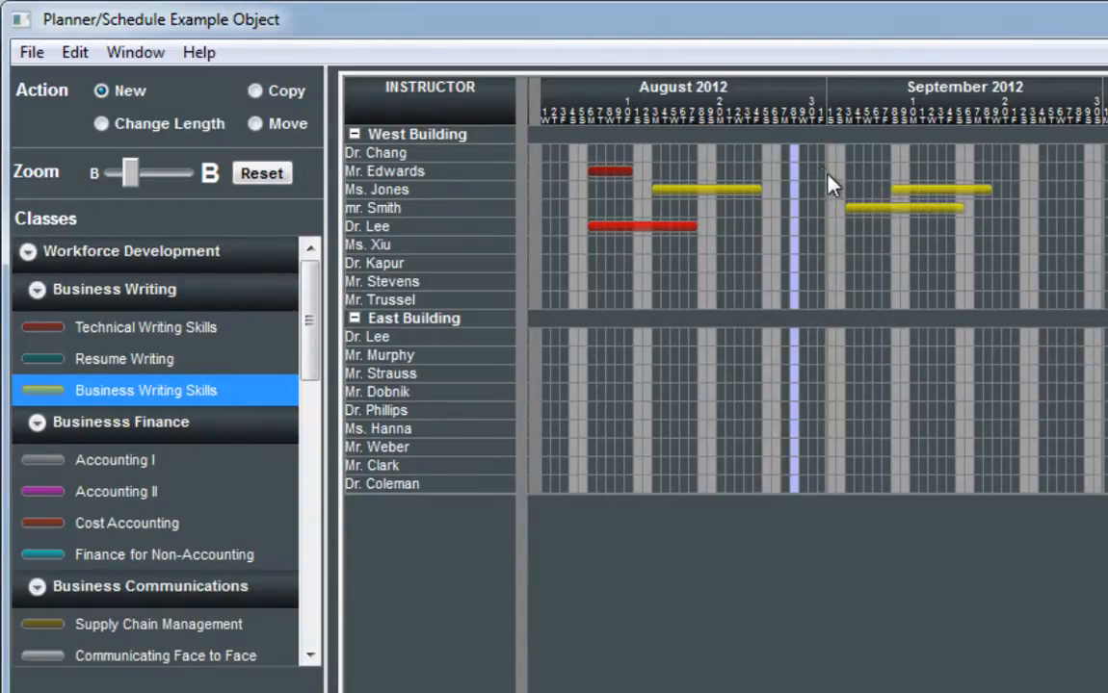
drag(821, 171, 885, 173)
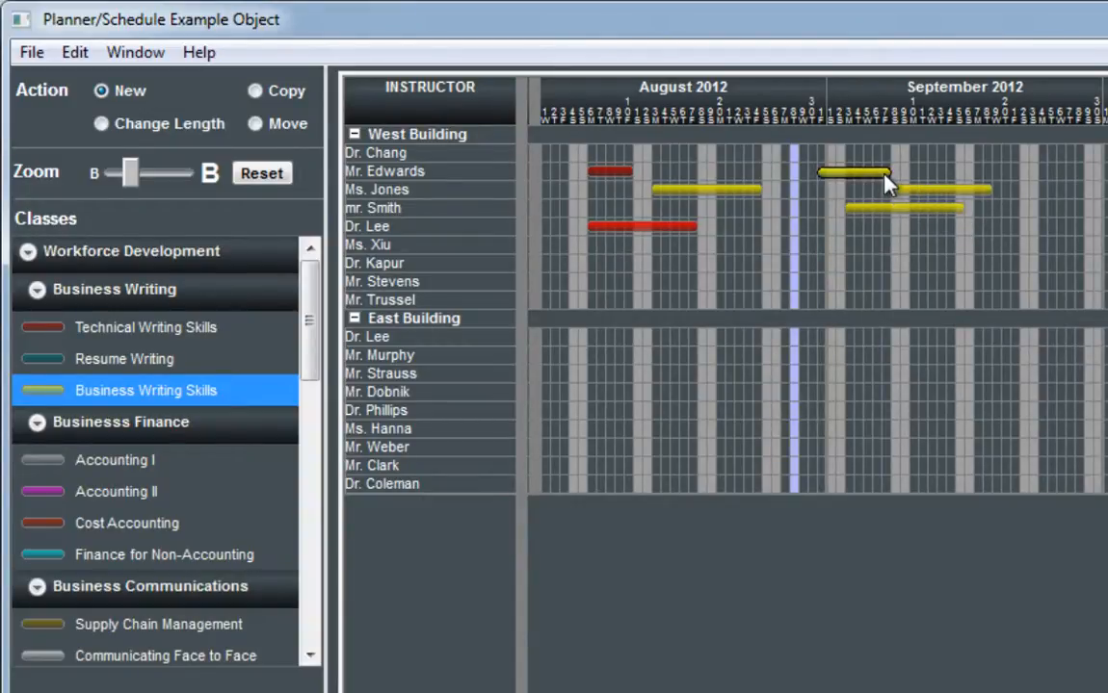
Step: Schedule Resume Writing for the seventh West Building instructor on August 9–20 and September 7–17, and for the fifth on September 13–20
click(107, 362)
drag(618, 263, 722, 264)
drag(882, 262, 981, 264)
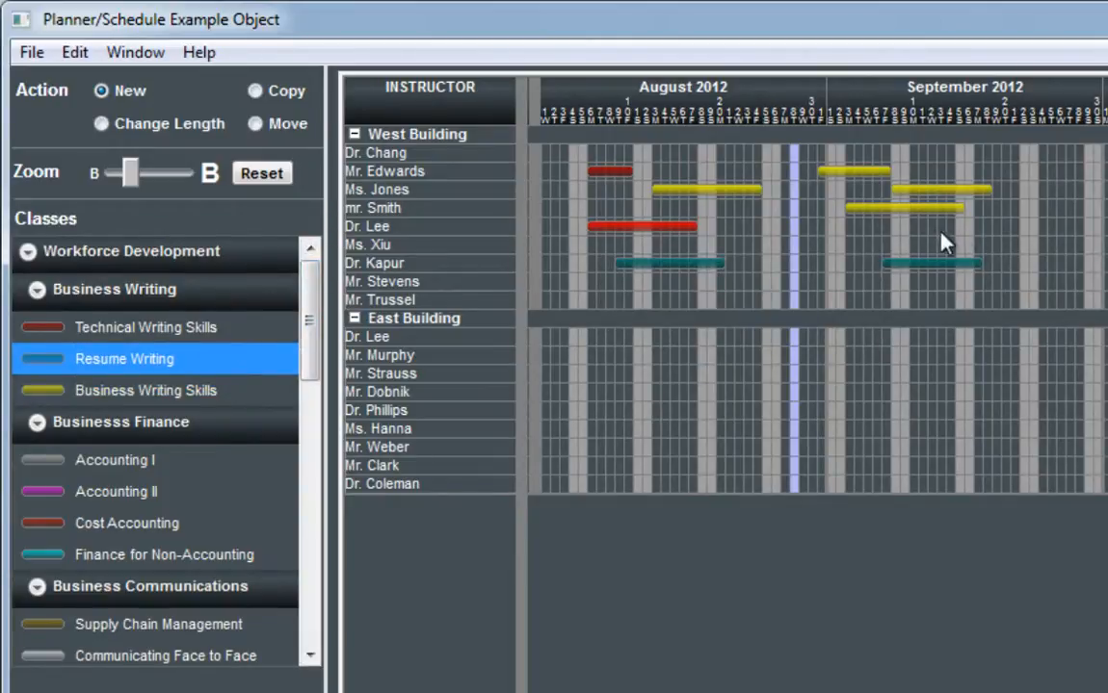
Step: Schedule one Communicating Face to Face class each for the second, third, fourth and sixth West Building instructors between August 7 and September 5
click(166, 655)
drag(597, 207, 672, 208)
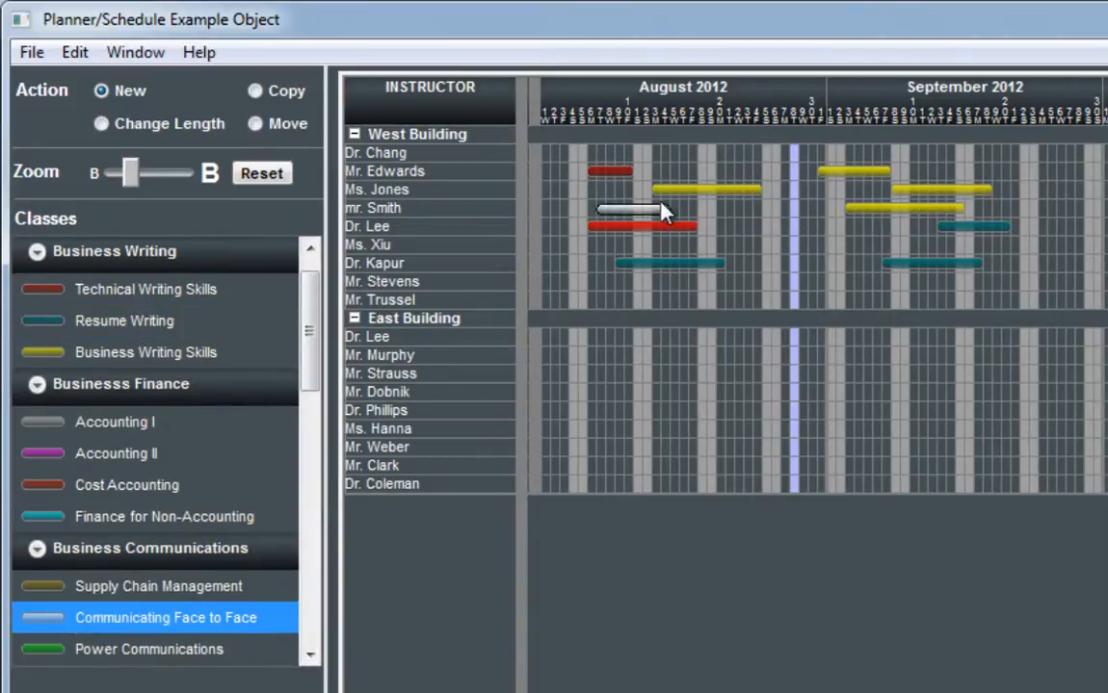
drag(819, 190, 867, 192)
drag(681, 173, 768, 180)
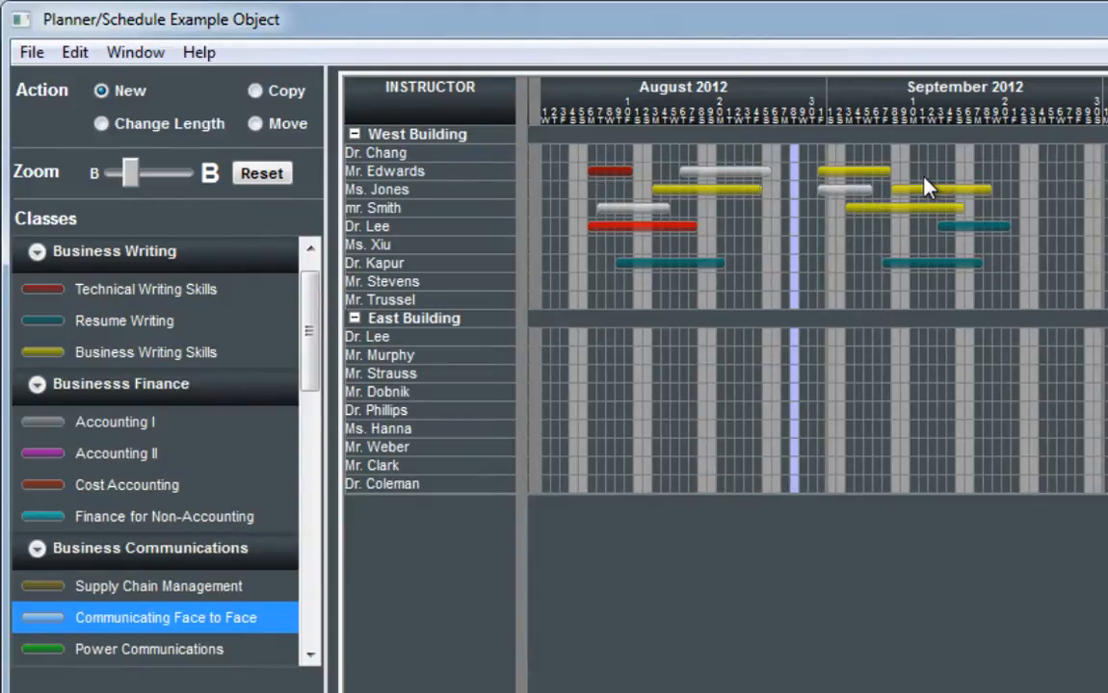
drag(748, 246, 834, 247)
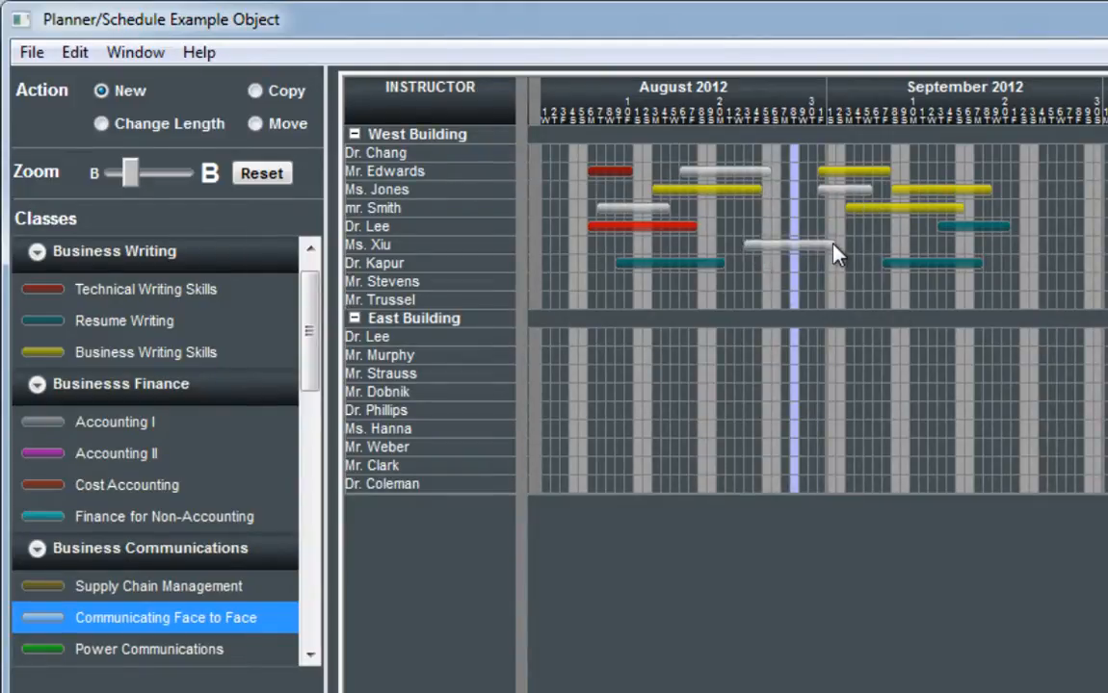
Step: Schedule Power Communications for the third West Building instructor on August 18–24 and September 4–13, the fourth on September 5–14, and the fifth on September 12–19
click(175, 651)
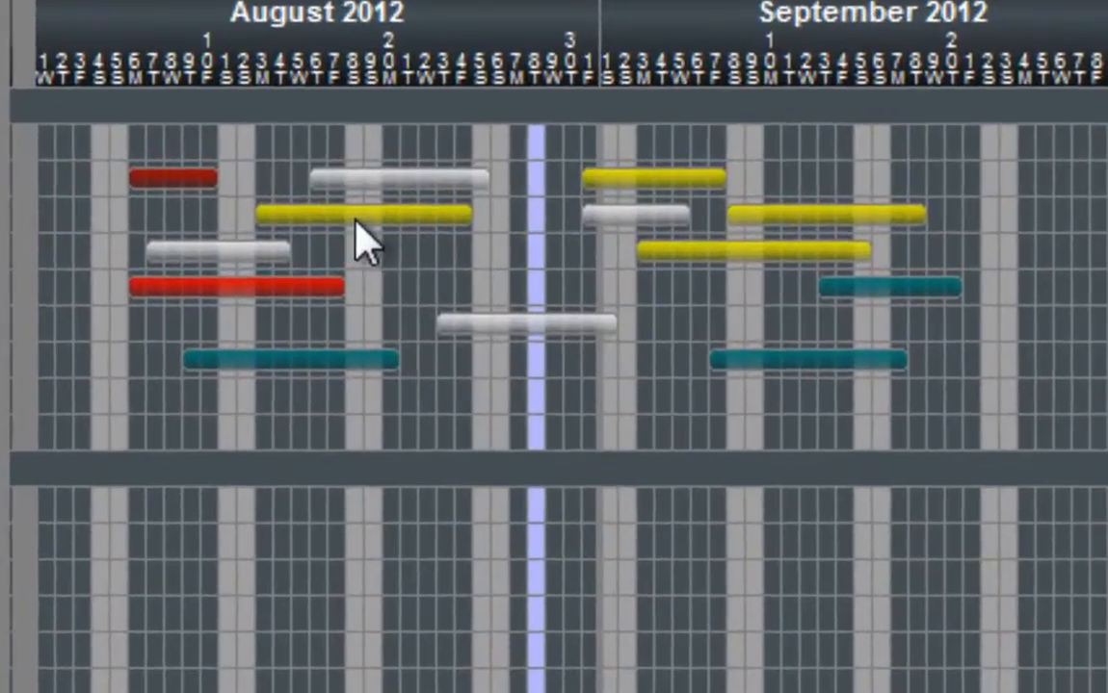
drag(700, 191, 755, 191)
drag(461, 222, 462, 221)
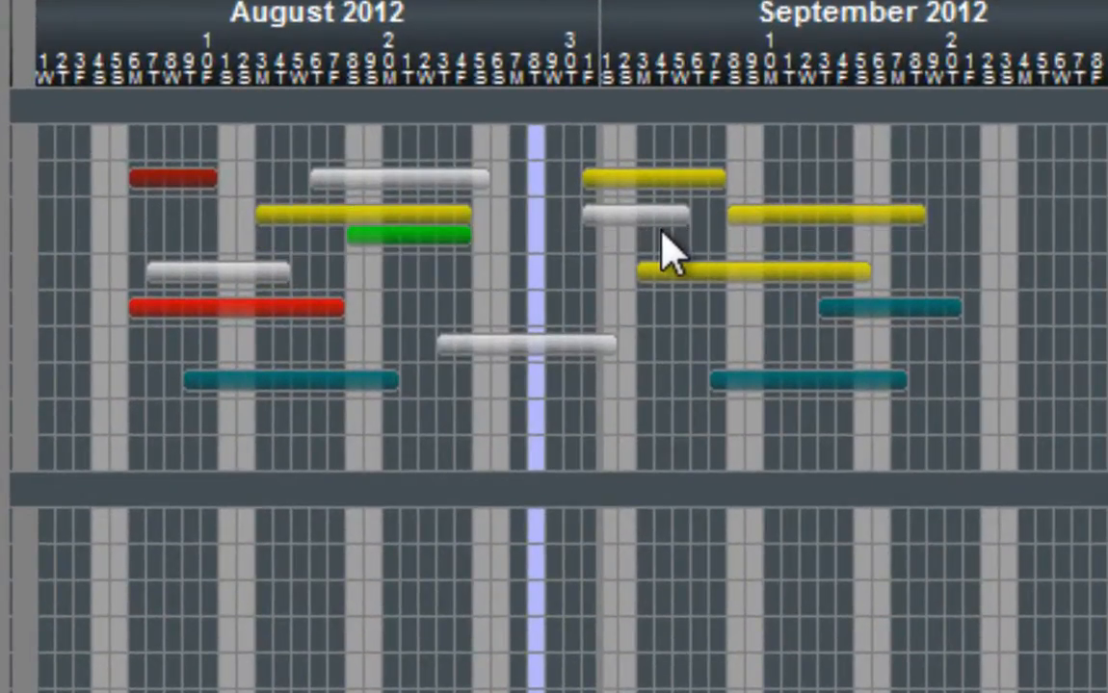
drag(661, 225, 830, 234)
drag(679, 276, 844, 279)
drag(806, 331, 938, 342)
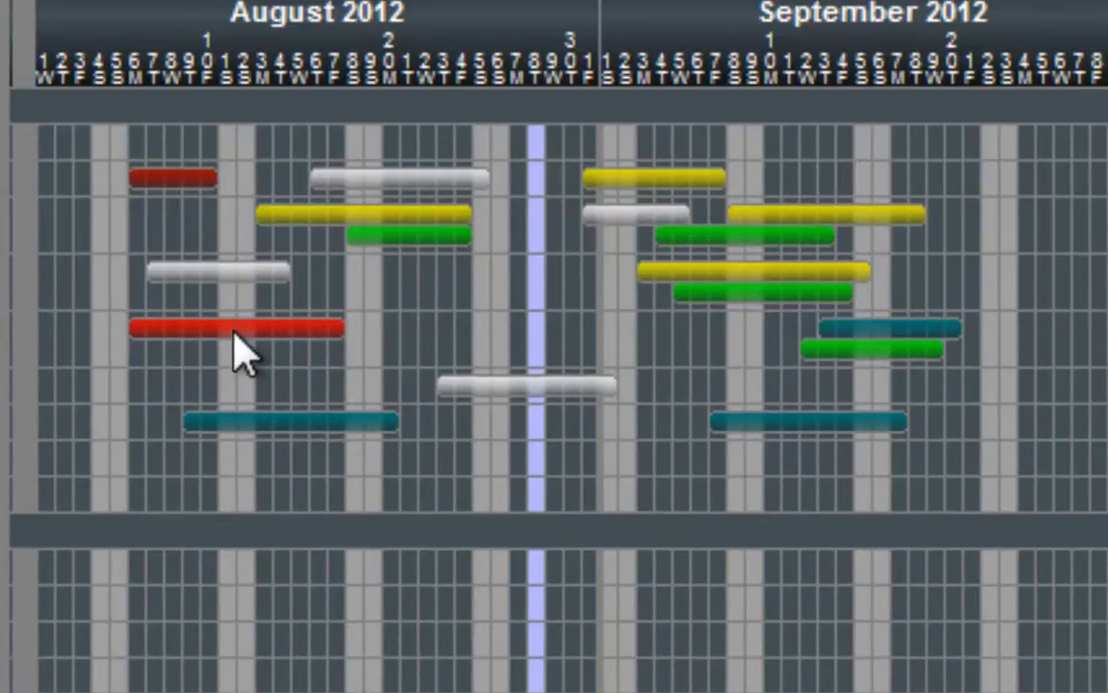
Step: Schedule Power Communications for the fifth West Building instructor on August 12–24, the sixth on August 12–19, and the seventh on August 14–24
drag(236, 330, 445, 372)
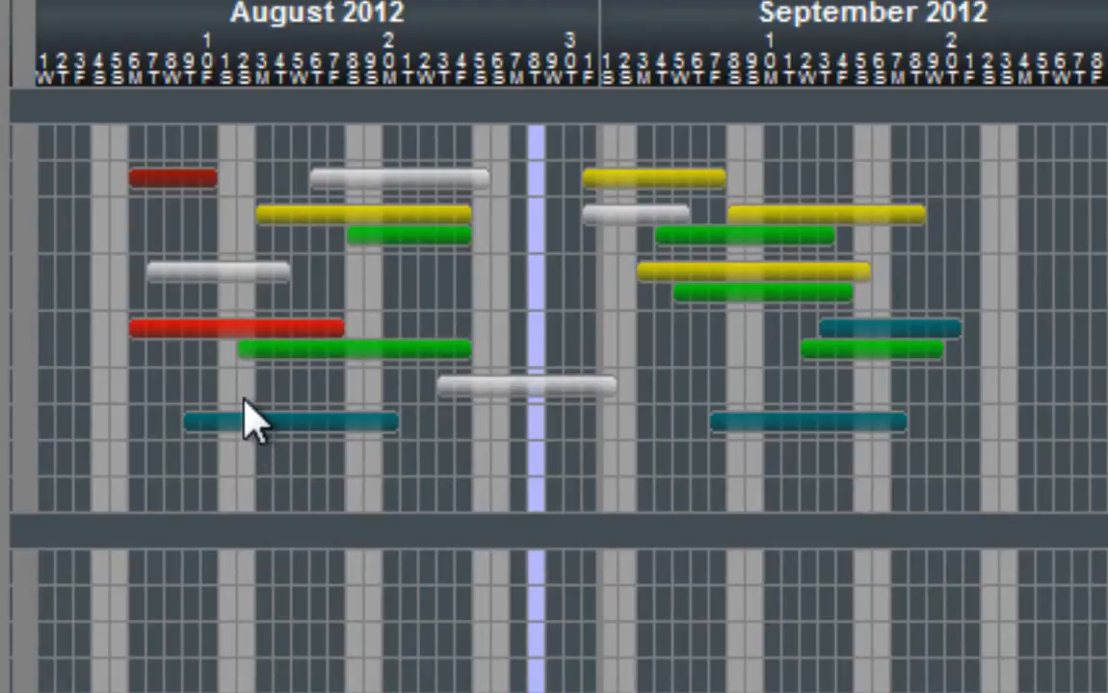
drag(241, 389, 487, 450)
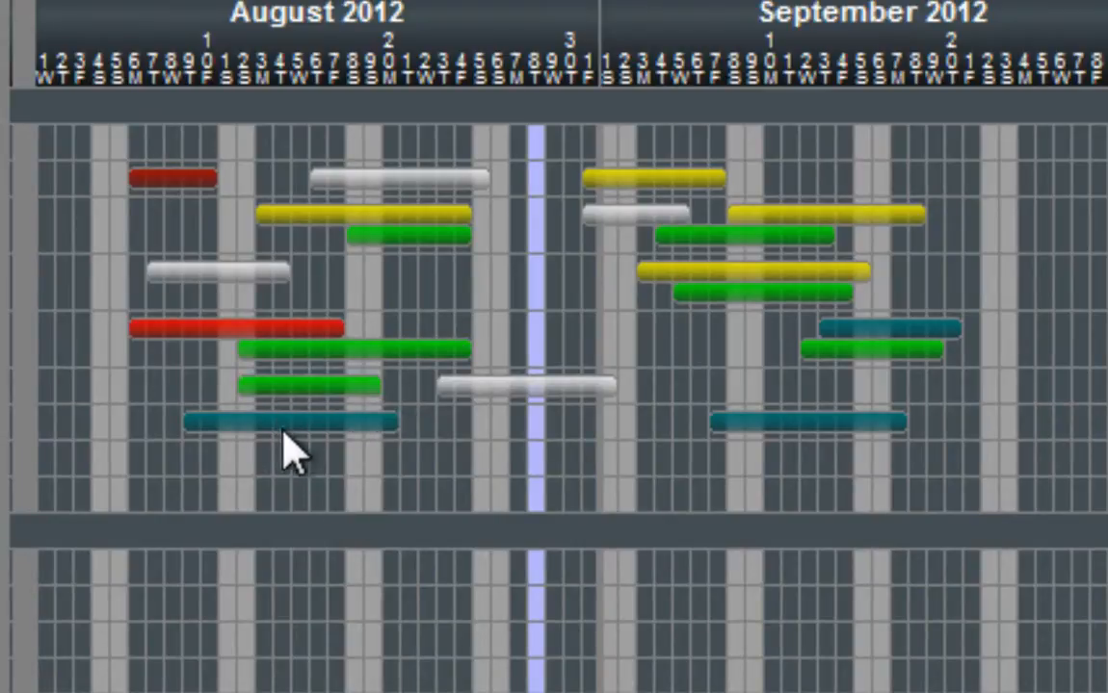
drag(275, 426, 487, 462)
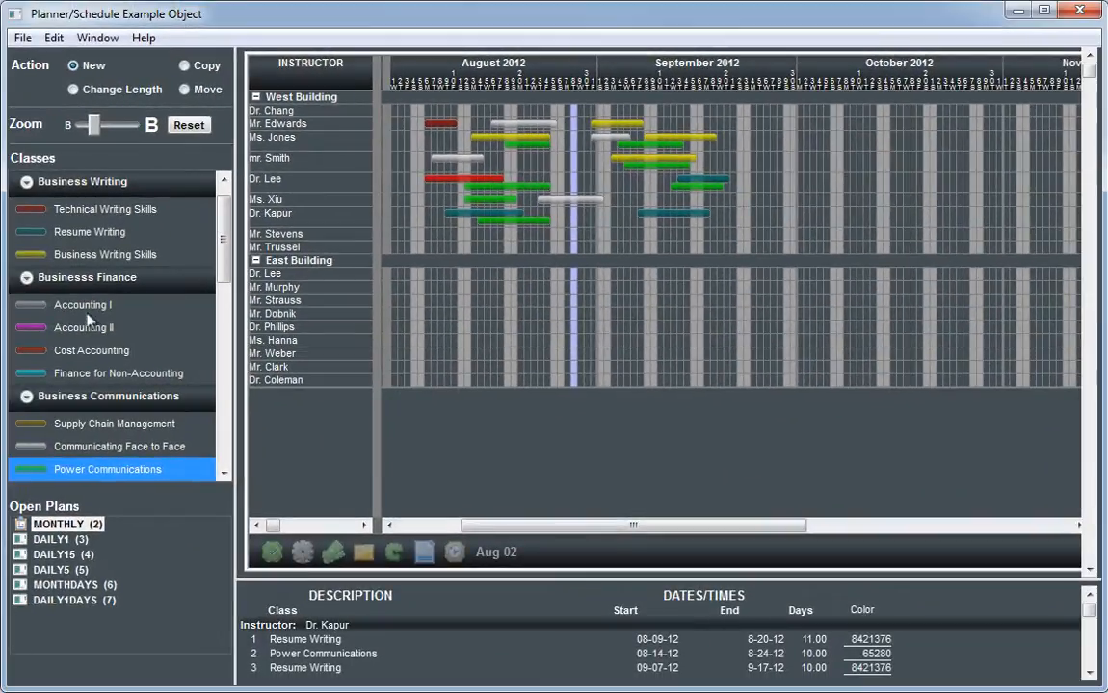
Step: Schedule Accounting I for the third West Building instructor starting August 6, the fourth starting August 27, and the fifth starting August 27 and September 3
click(82, 306)
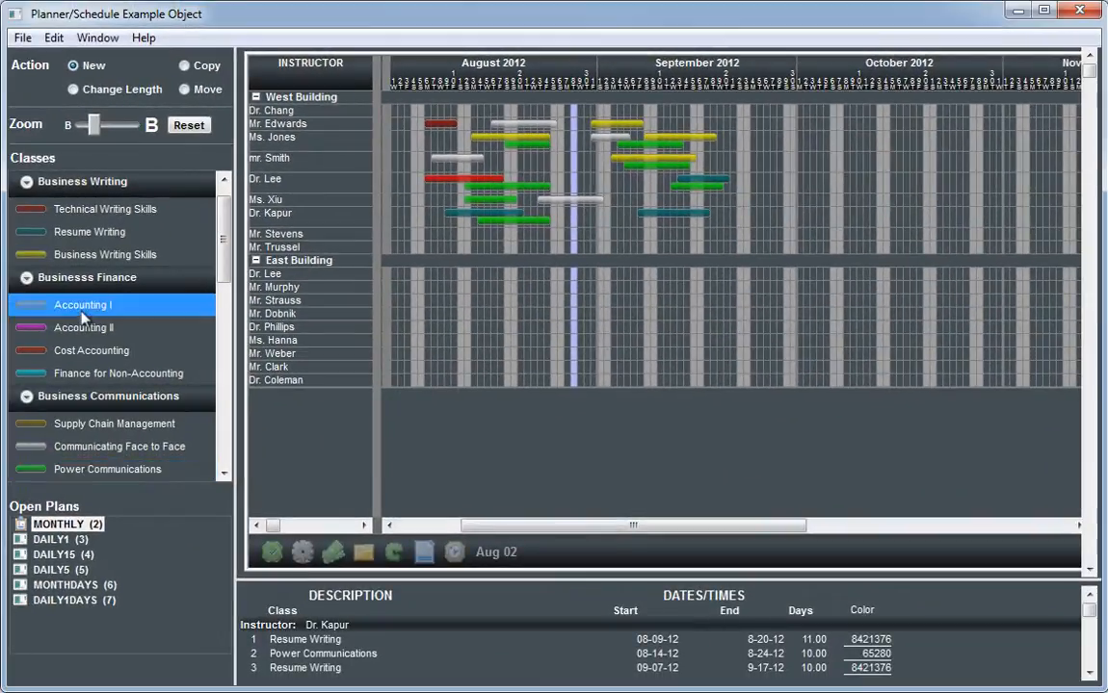
click(428, 140)
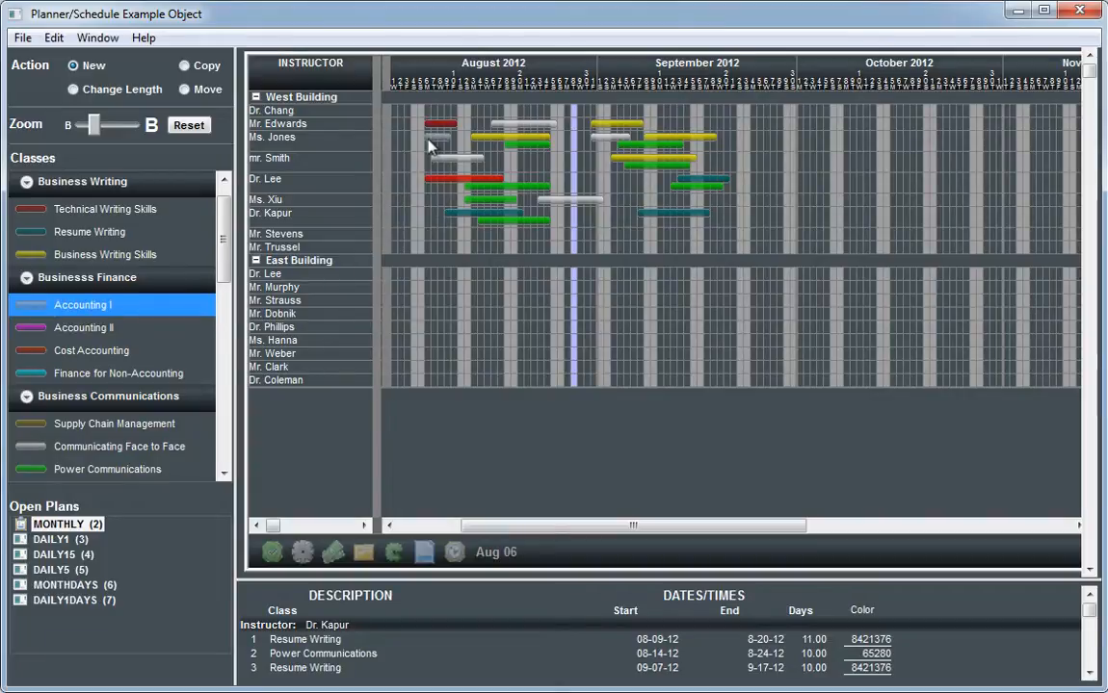
click(570, 161)
click(570, 183)
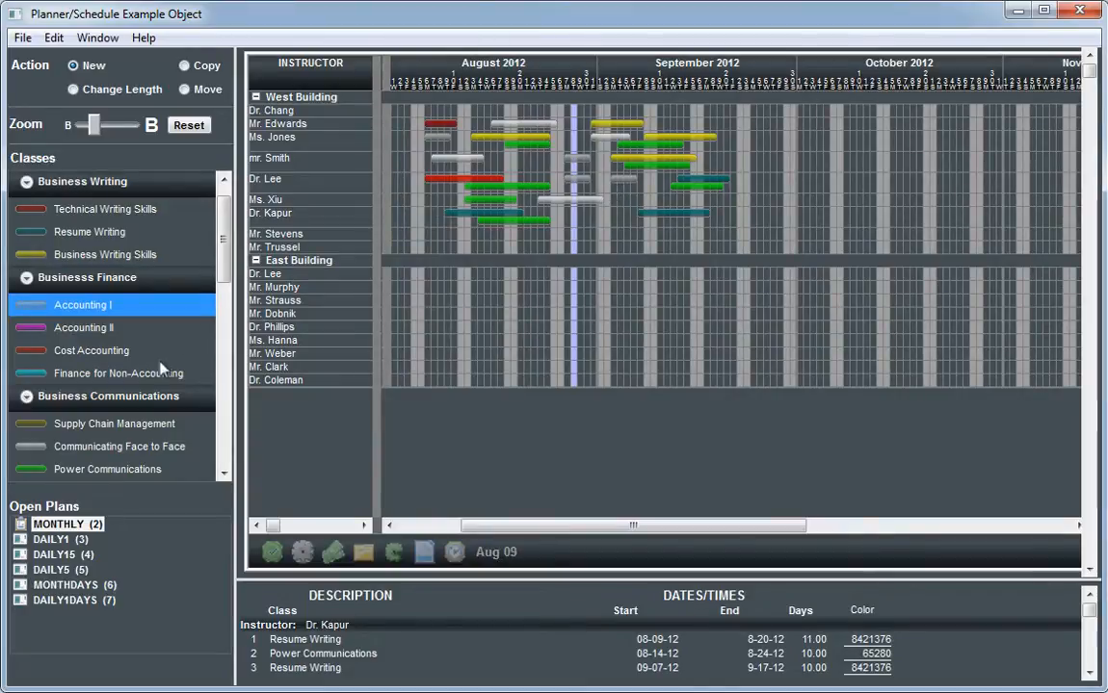
Step: Schedule Finance for Non-Accounting for the sixth West Building instructor starting August 6 and for the fifth starting August 30
click(202, 372)
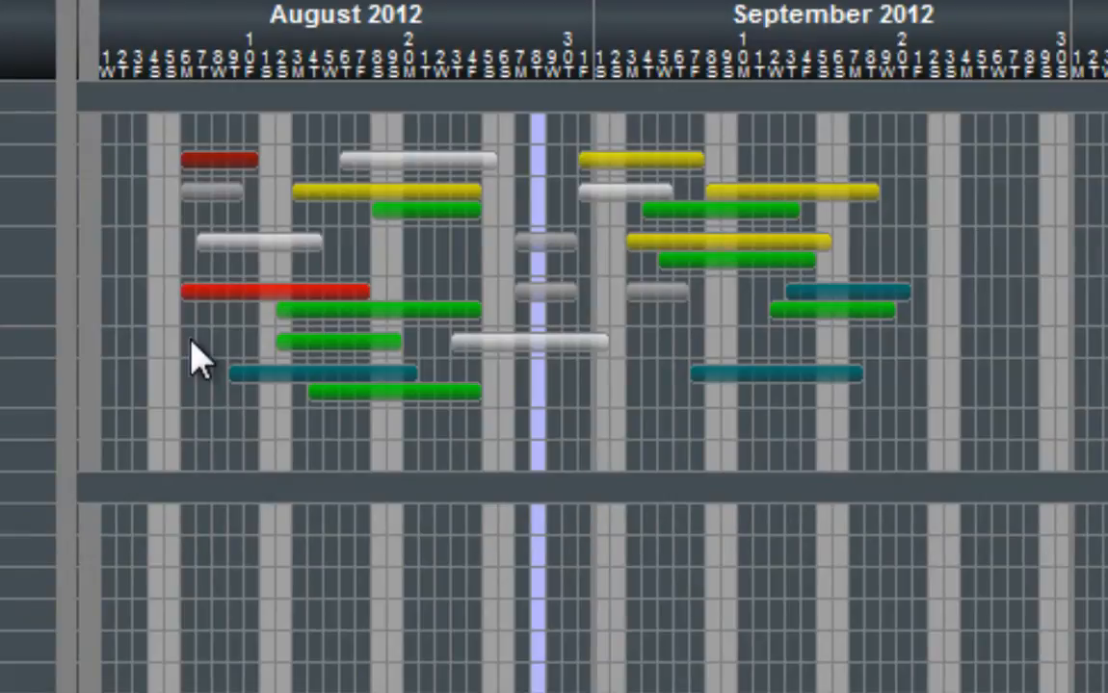
click(190, 347)
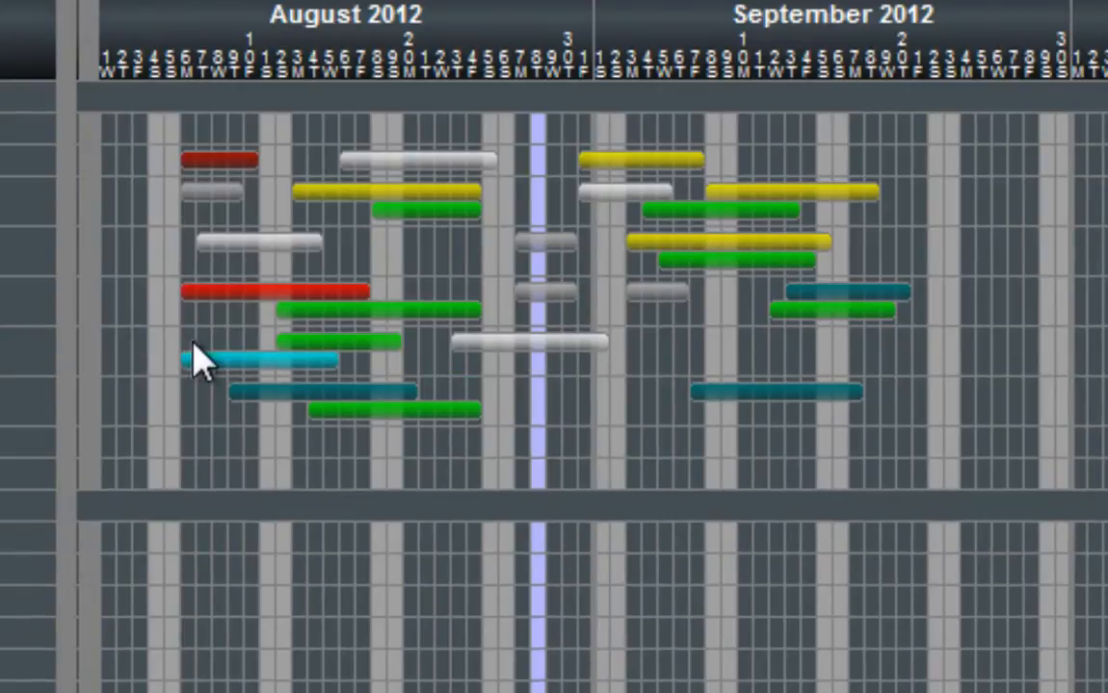
click(566, 313)
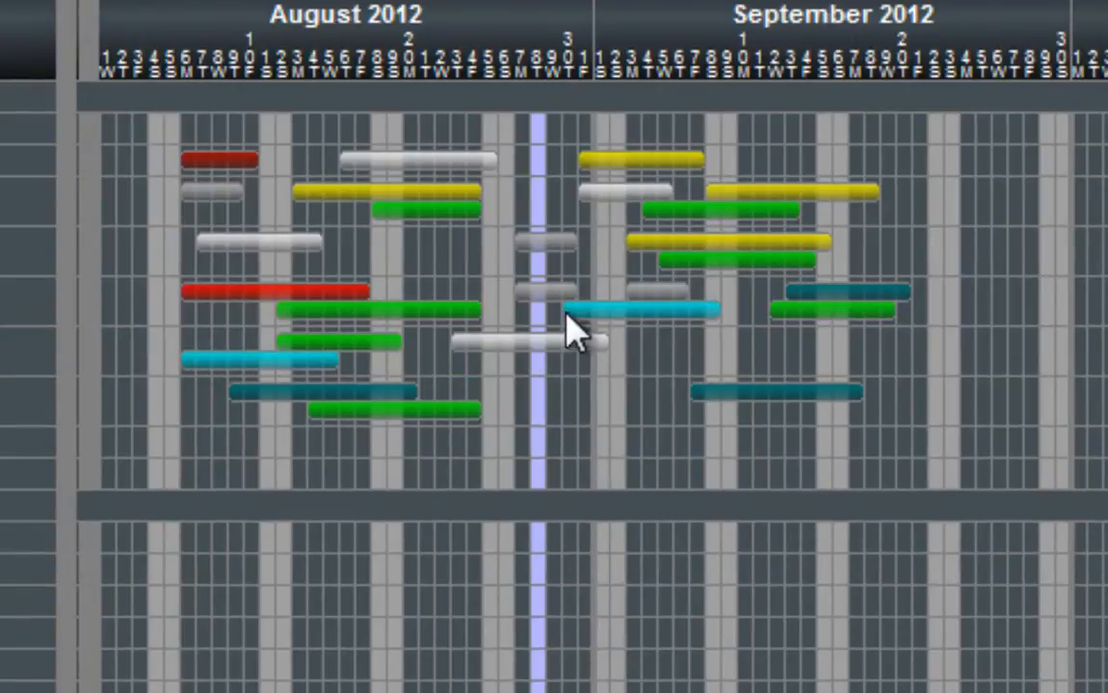
Step: Schedule Finance for Non-Accounting for the third West Building instructor starting August 29 and August 10, the fourth starting August 18, and the seventh starting September 1
click(551, 220)
click(258, 234)
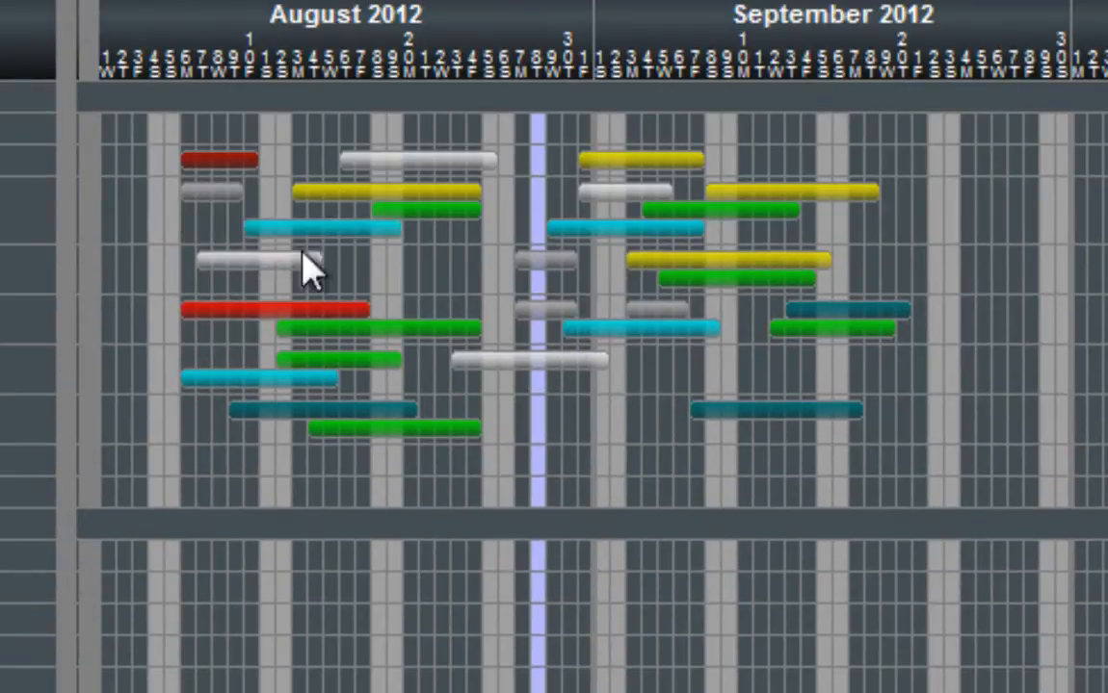
click(373, 279)
click(597, 417)
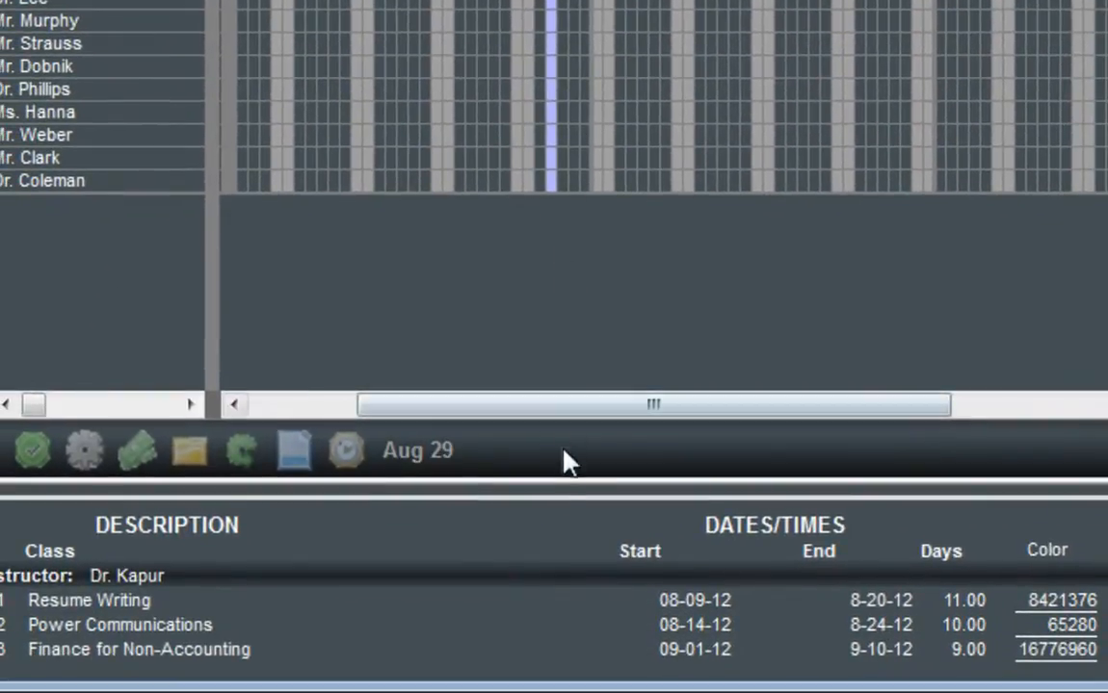
Step: Enlarge the class details area below the schedule by moving the divider between them up
drag(546, 492, 557, 126)
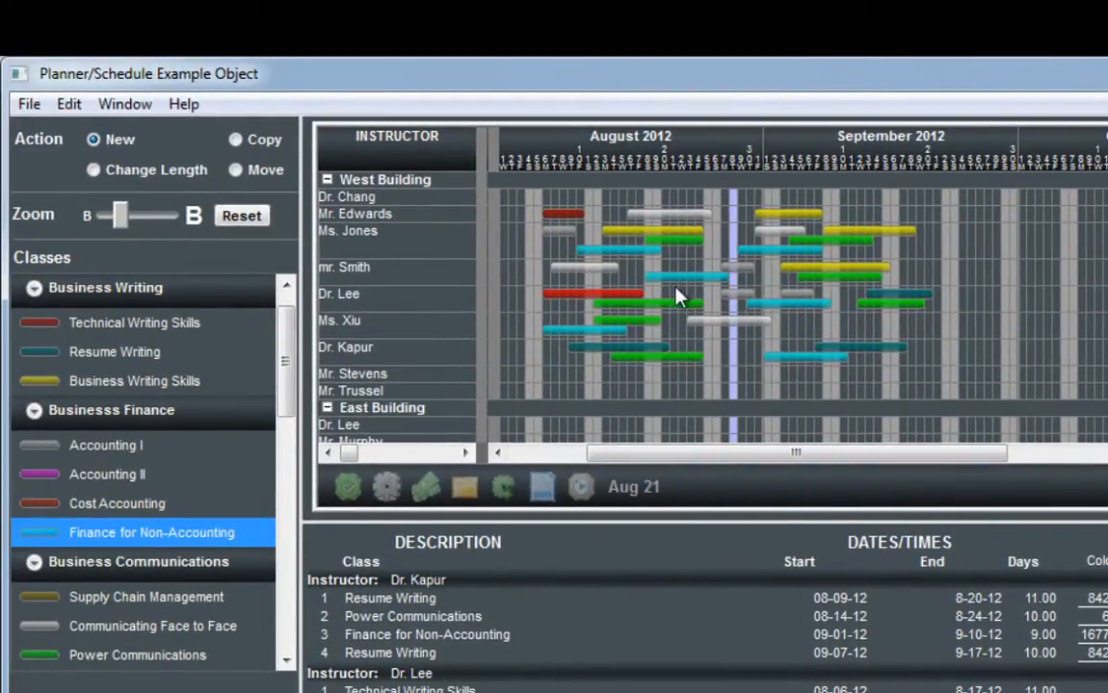
Step: View the properties of the fourth West Building instructor's Finance for Non-Accounting class and the fifth instructor's Power Communications class starting September 12
mouse_move(671, 288)
mouse_move(634, 299)
right_click(675, 285)
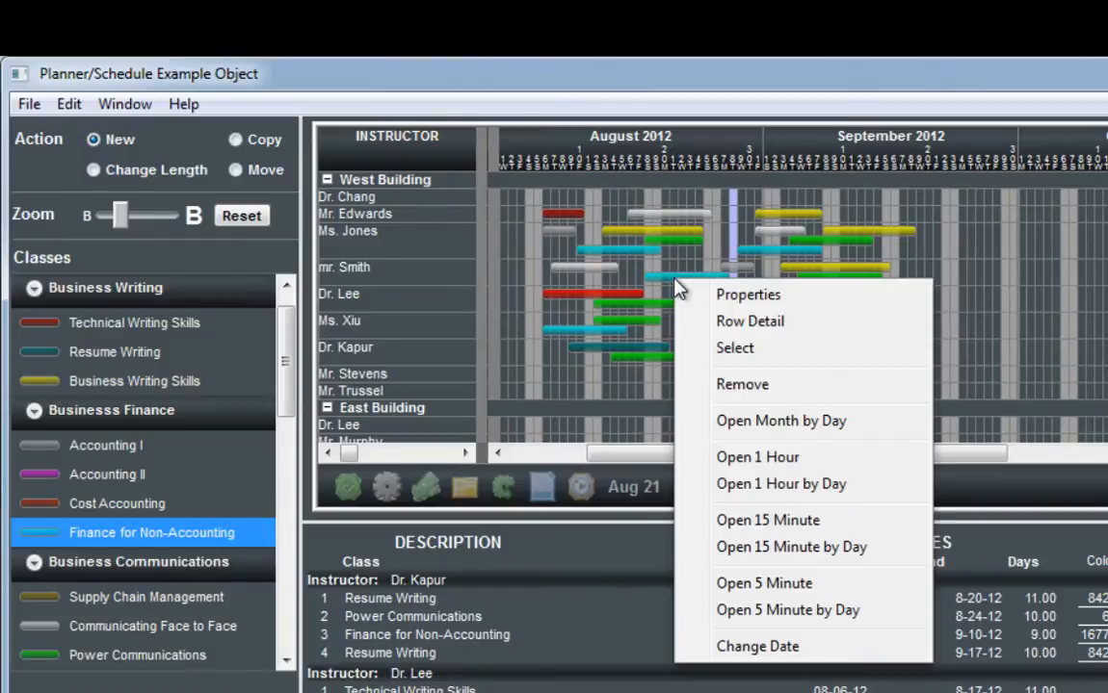
click(716, 297)
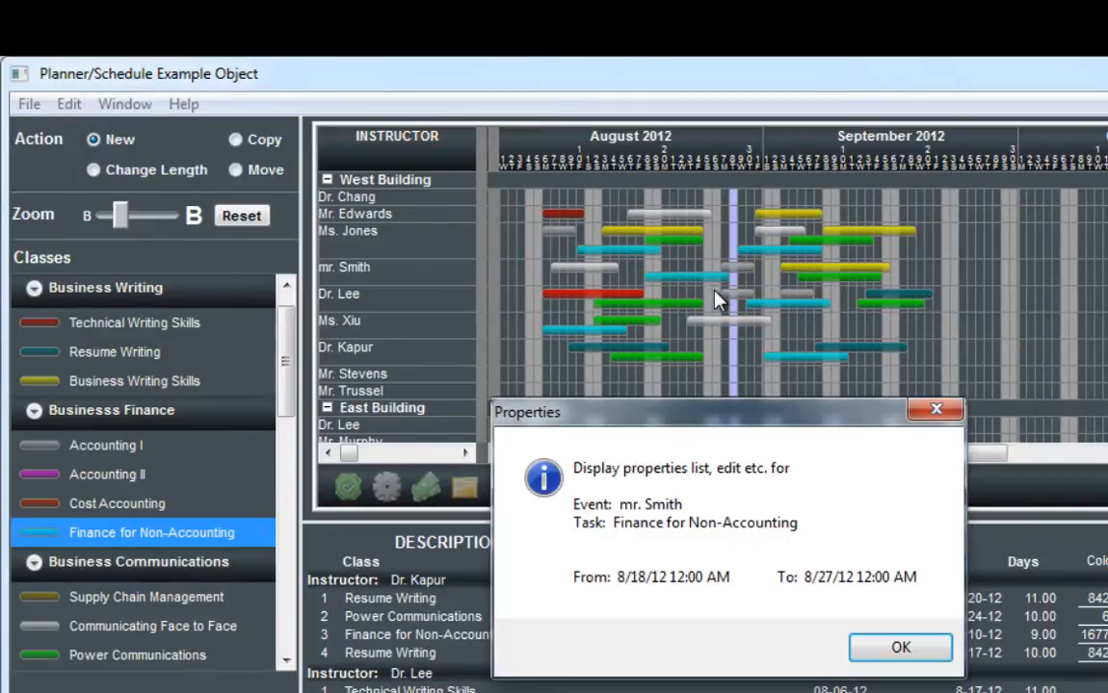
click(935, 655)
right_click(902, 316)
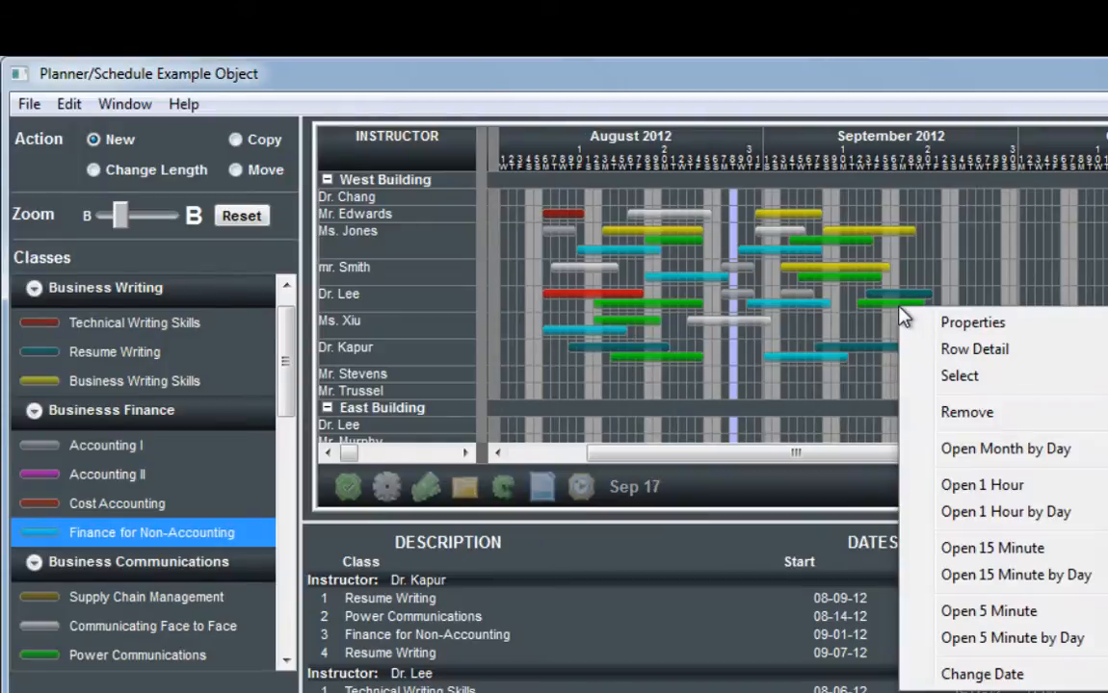
click(967, 324)
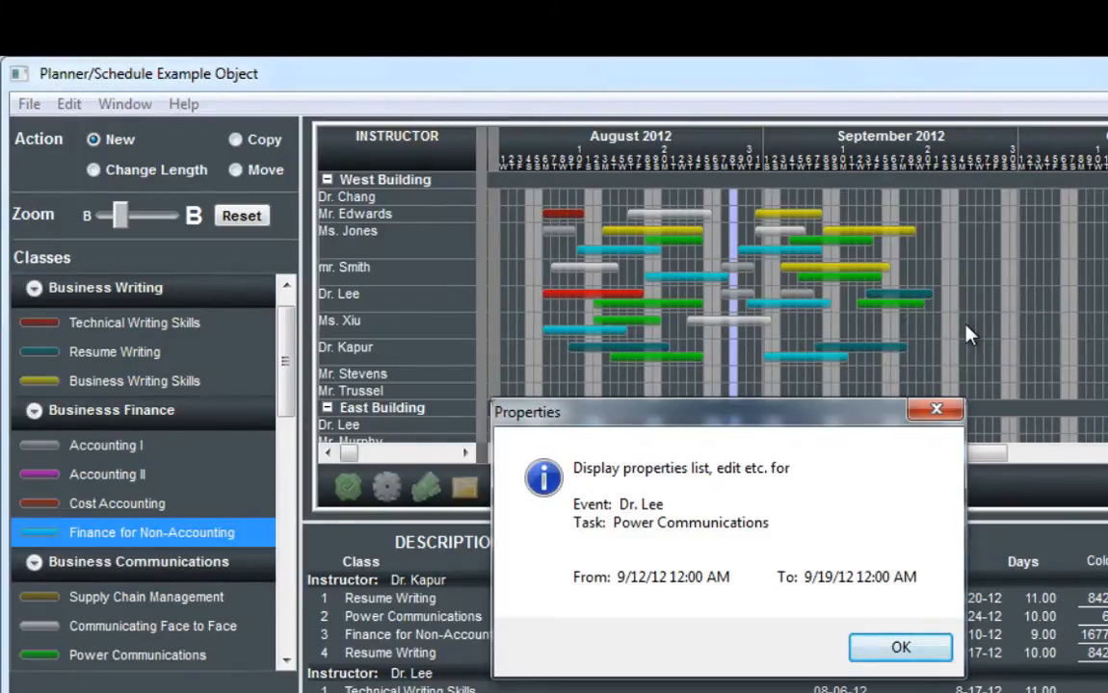
click(920, 648)
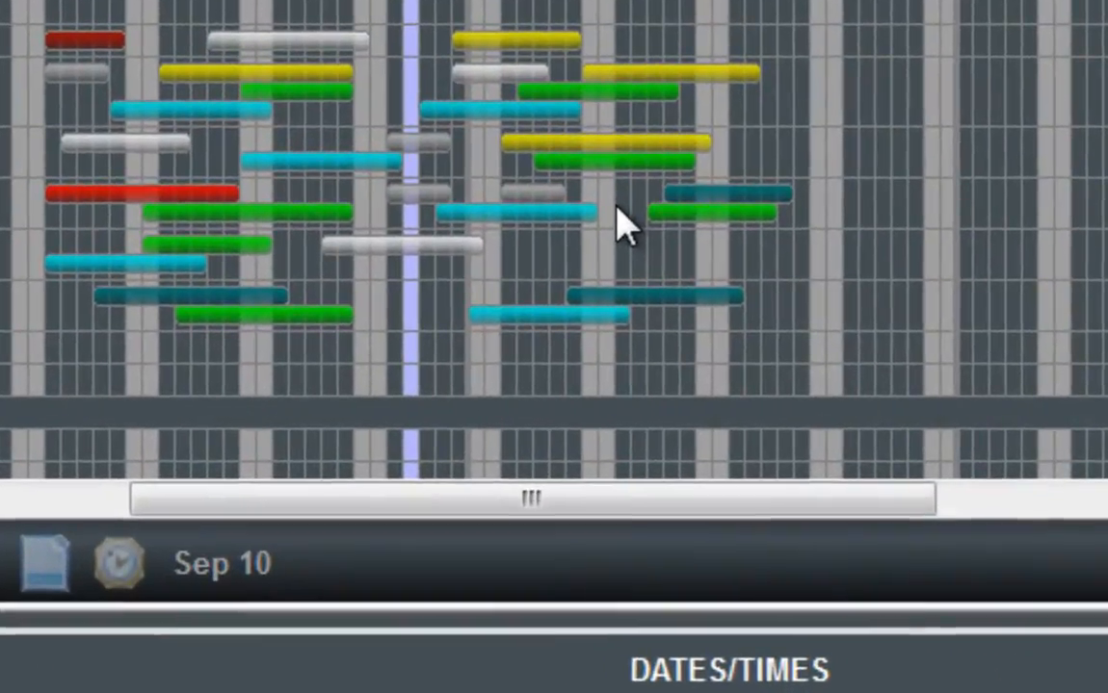
Step: Show the row detail for the fifth West Building instructor and enlarge the schedule area above the class details
right_click(624, 226)
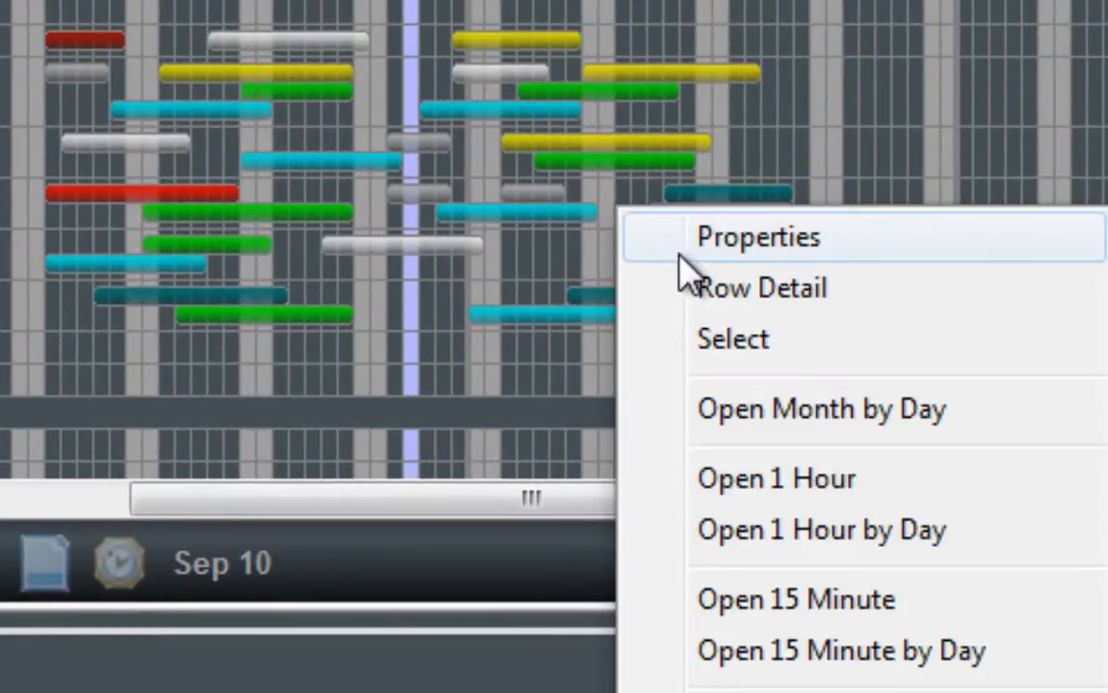
click(704, 293)
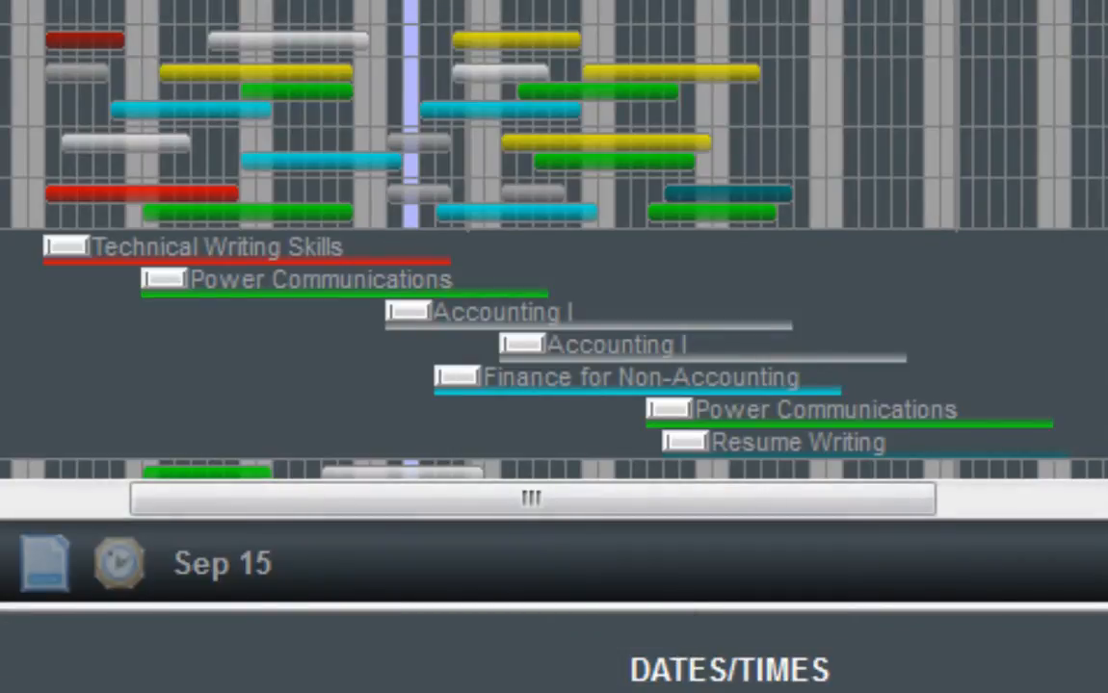
mouse_move(553, 692)
mouse_down()
mouse_move(554, 633)
mouse_move(554, 691)
mouse_up()
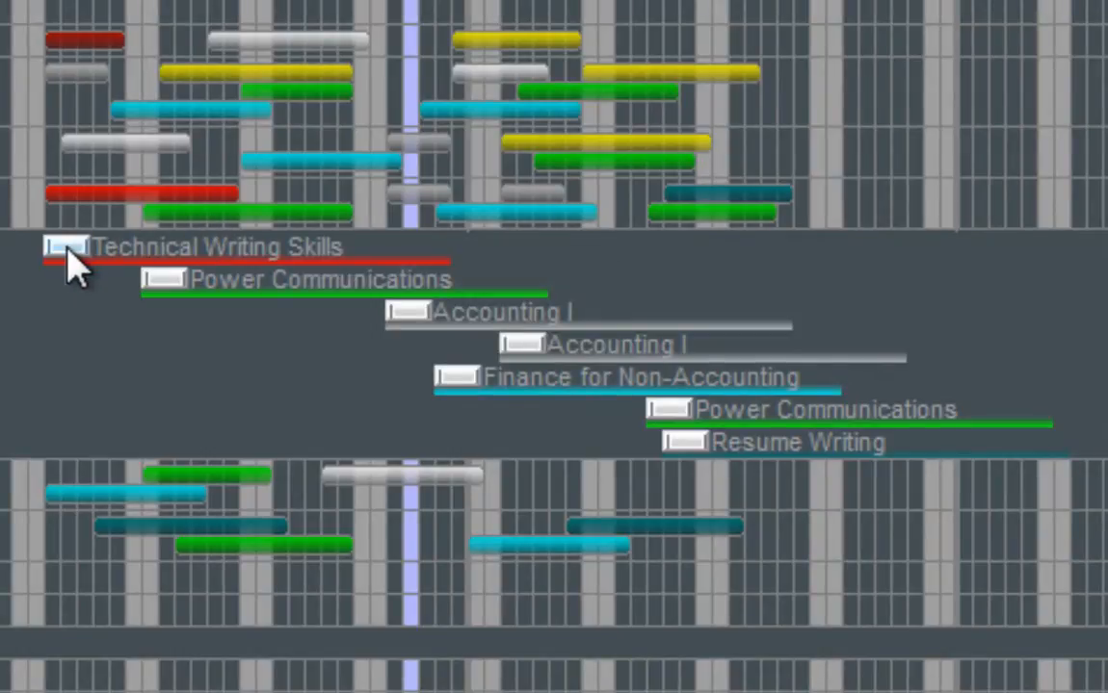
Step: From the row detail, open the gear report for Technical Writing Skills, the check-mark report for Power Communications, and the cash report for the August 27 Accounting I
mouse_move(75, 269)
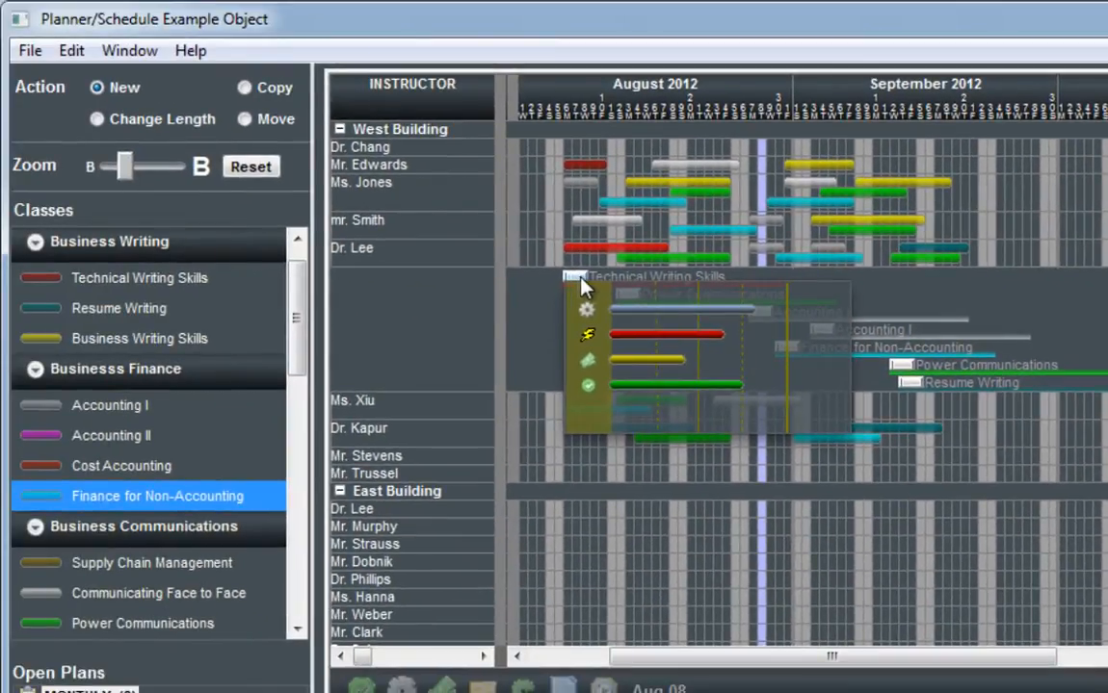
click(615, 314)
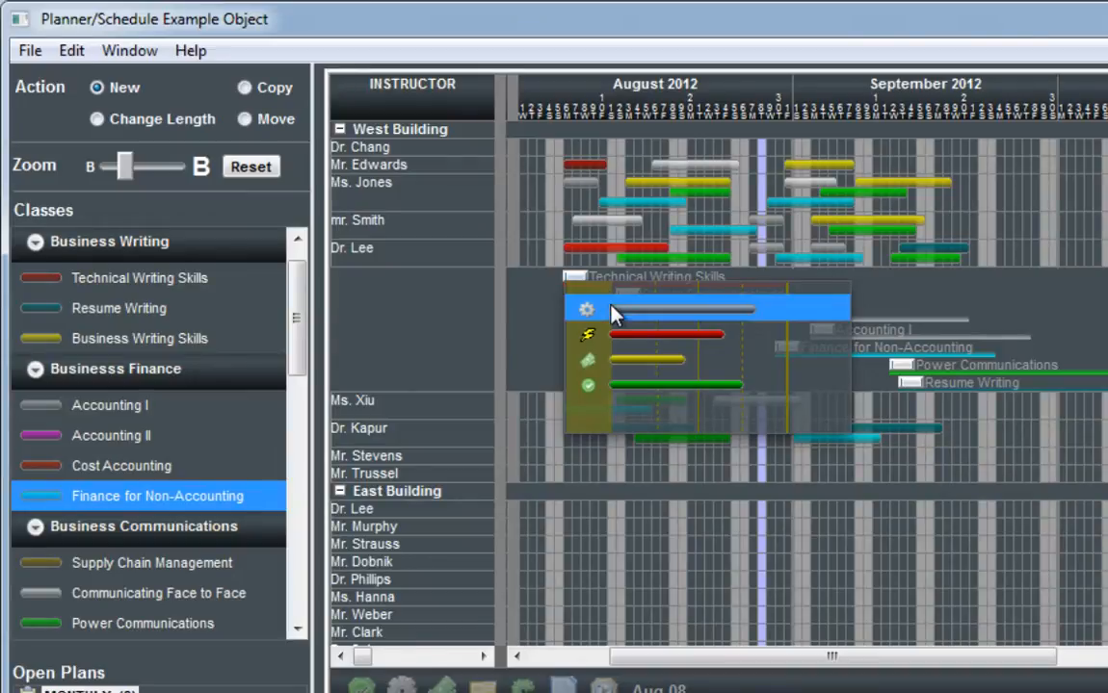
click(602, 309)
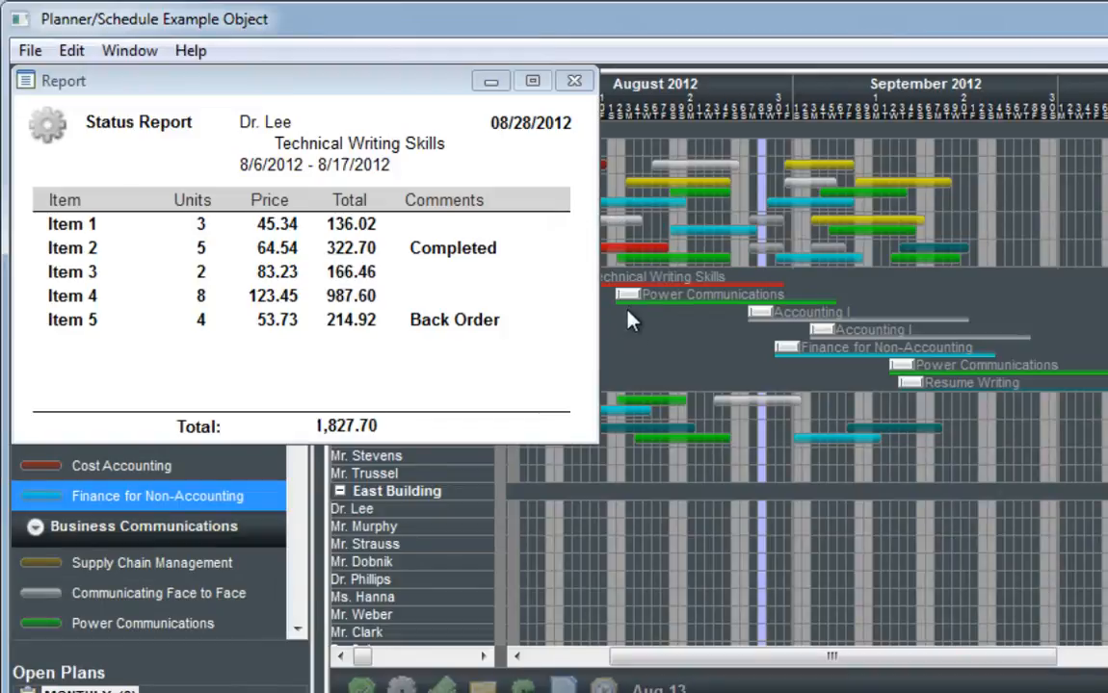
mouse_move(630, 300)
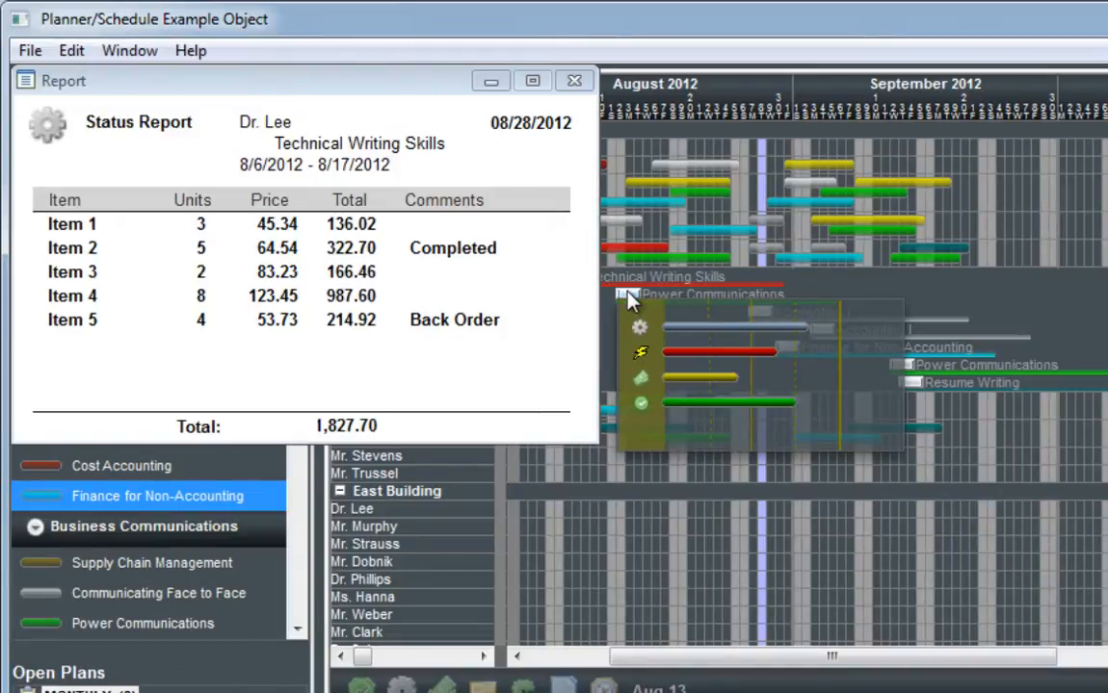
click(697, 407)
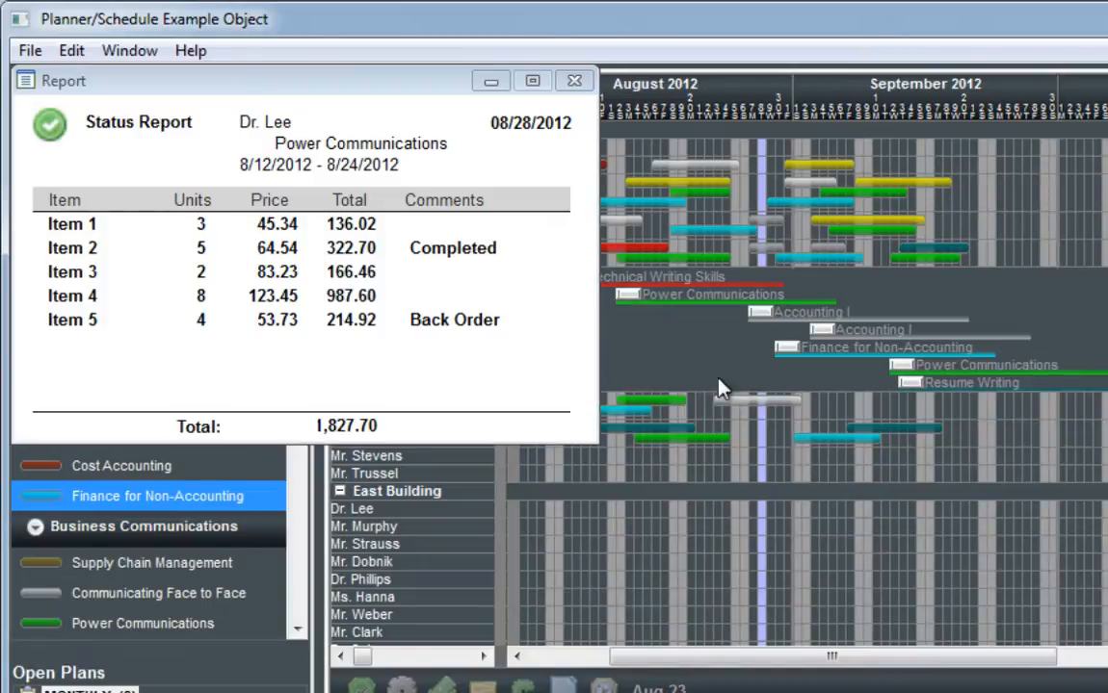
mouse_move(761, 317)
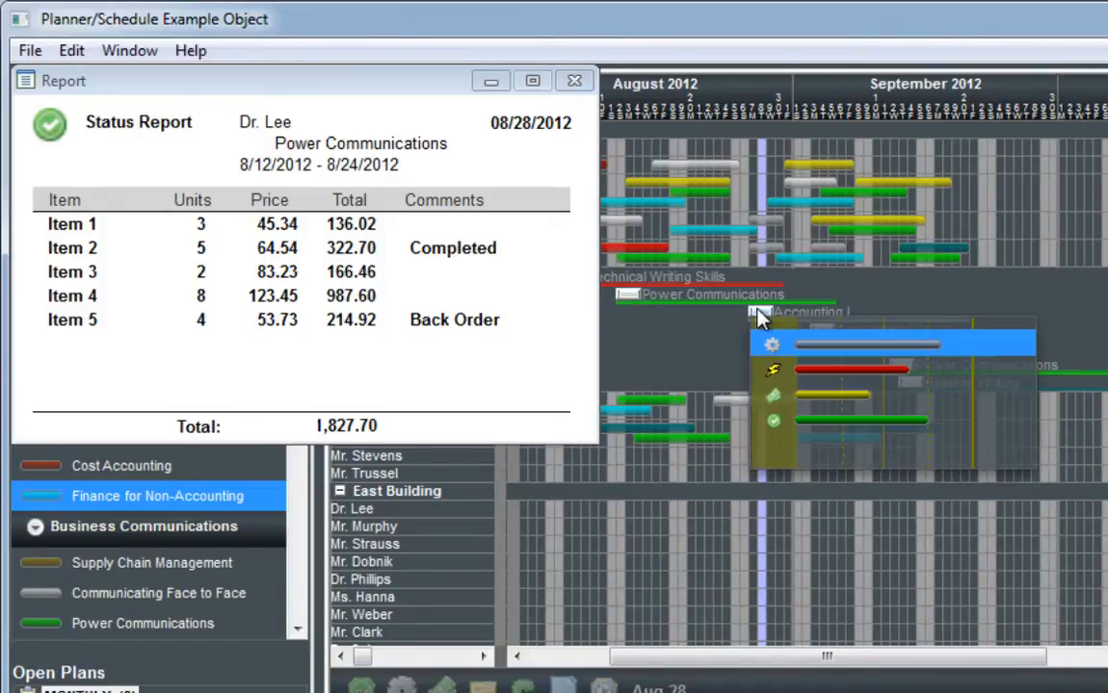
click(818, 405)
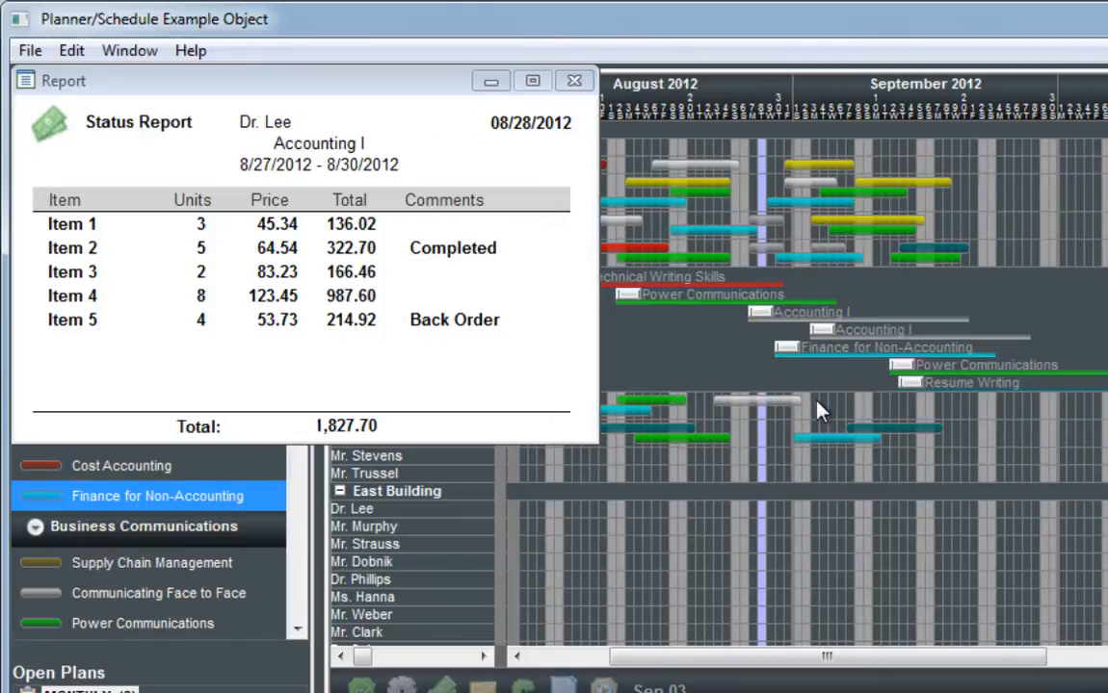
Step: Spread the three overlapping status reports apart to compare them and close them all
drag(313, 89, 418, 509)
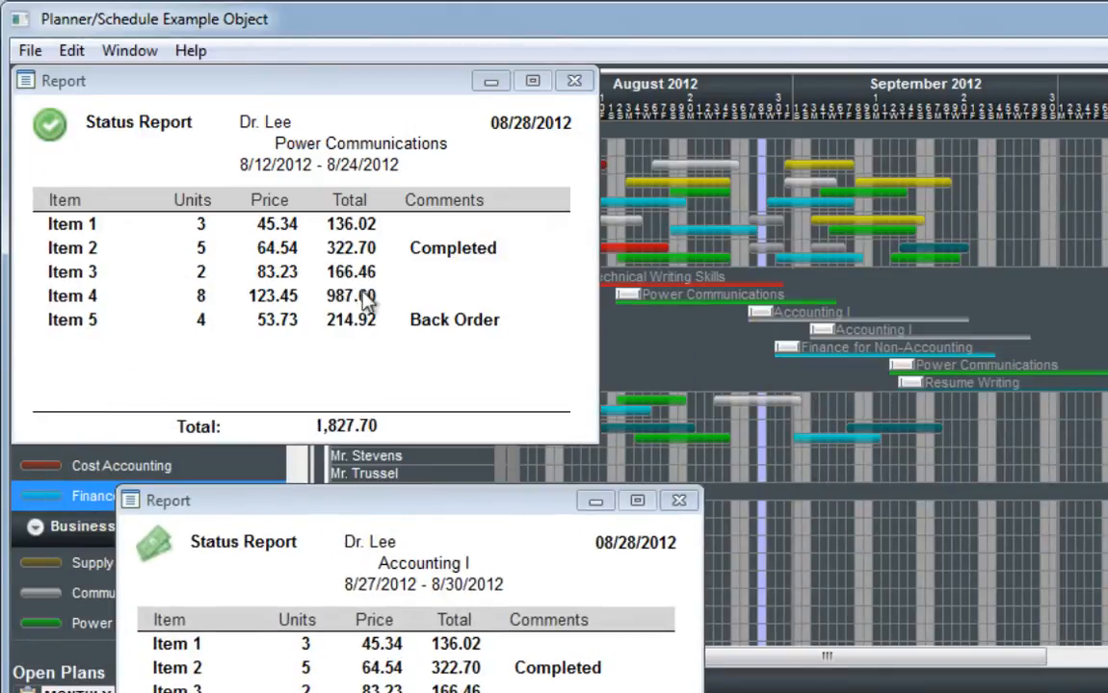
drag(278, 91, 836, 306)
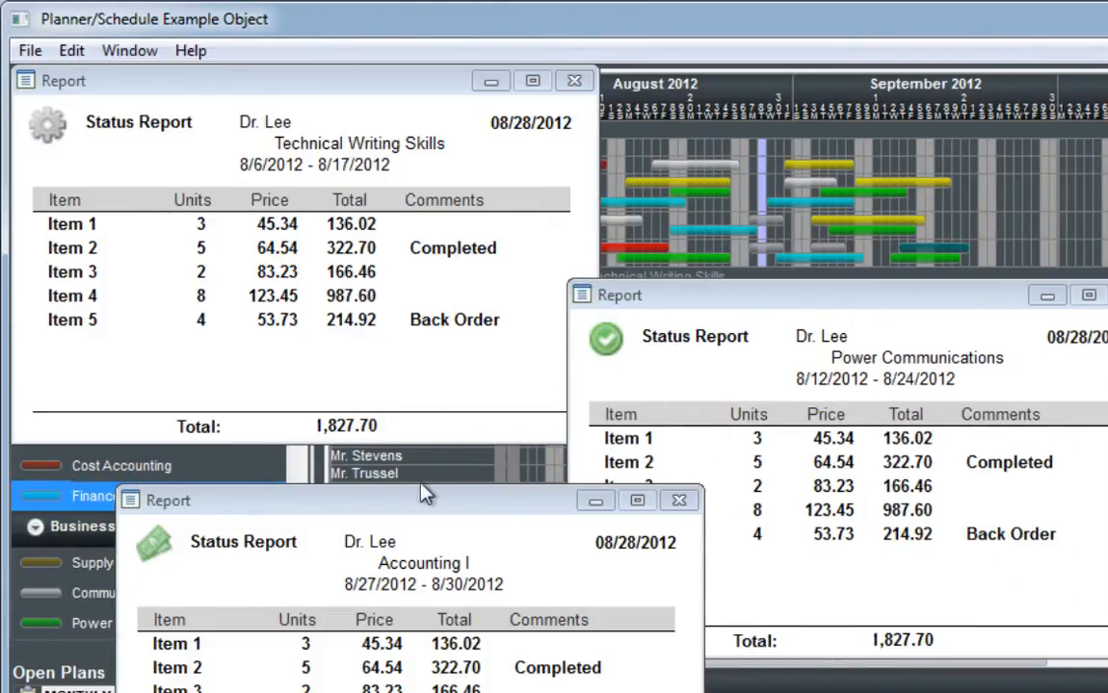
click(679, 501)
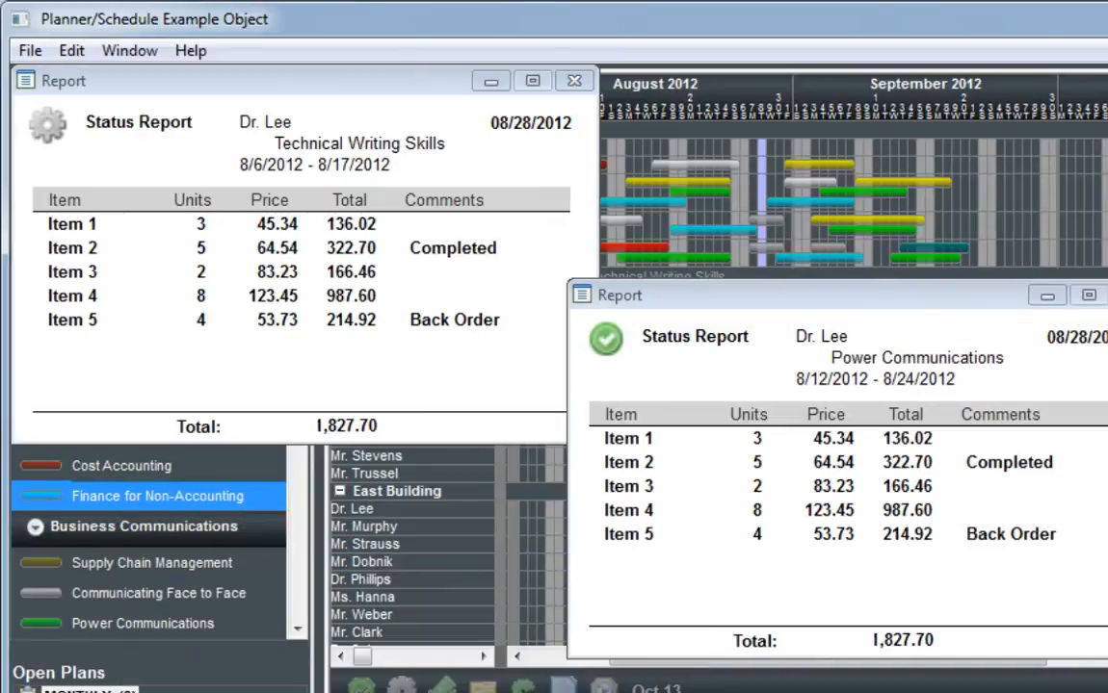
click(1107, 296)
click(579, 86)
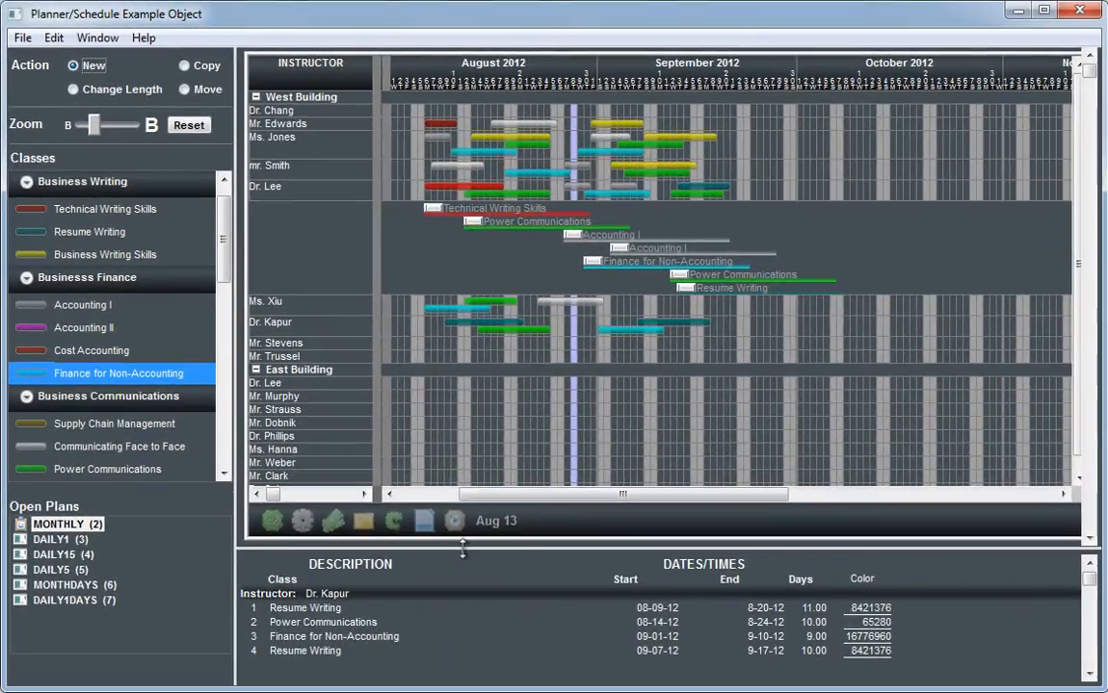
Step: Shrink the schedule area to enlarge the class details below, and hide the fifth West Building instructor's row detail
drag(462, 548, 445, 274)
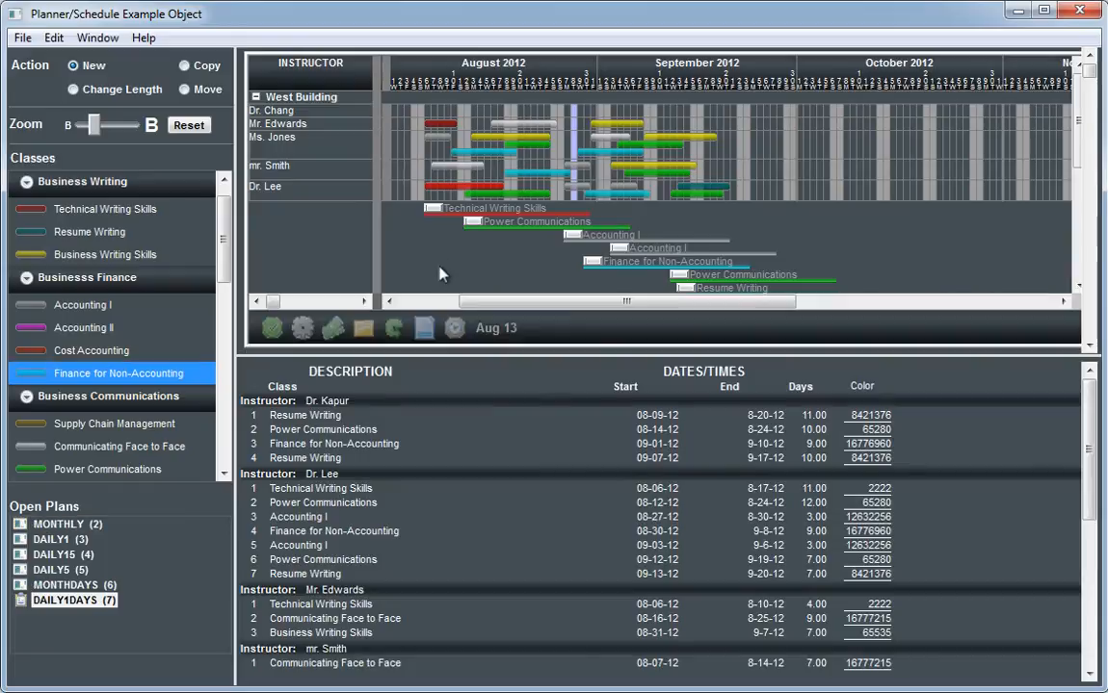
right_click(450, 272)
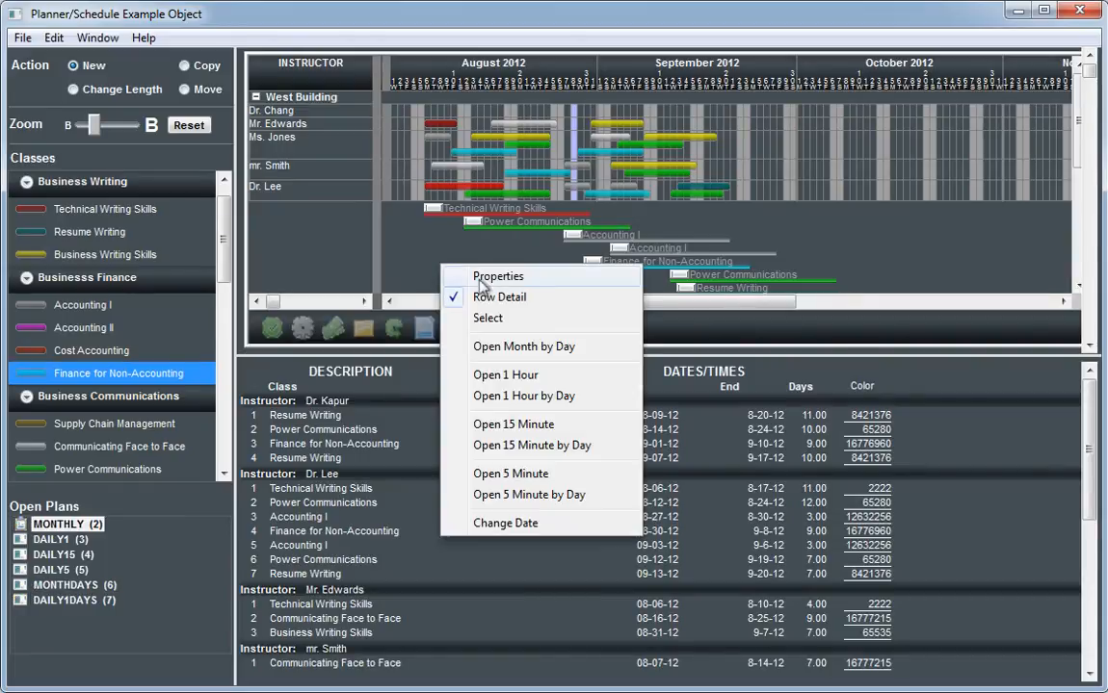
click(478, 298)
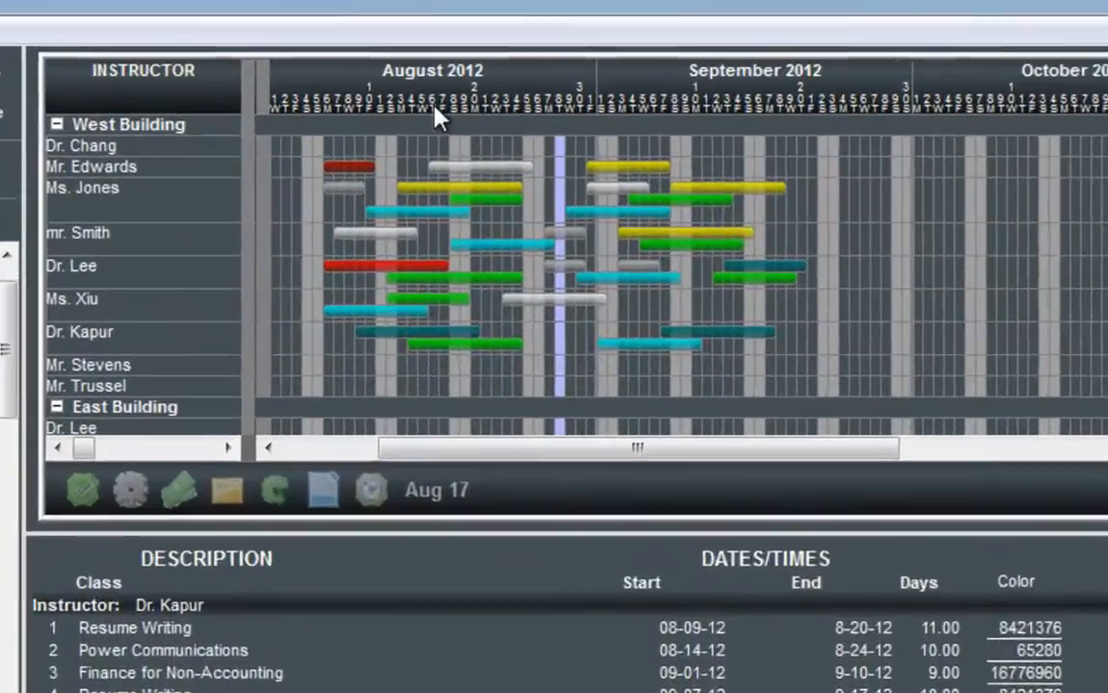
Step: Select a date range in the schedule forward from August 16, and another backward from August 25
right_click(435, 108)
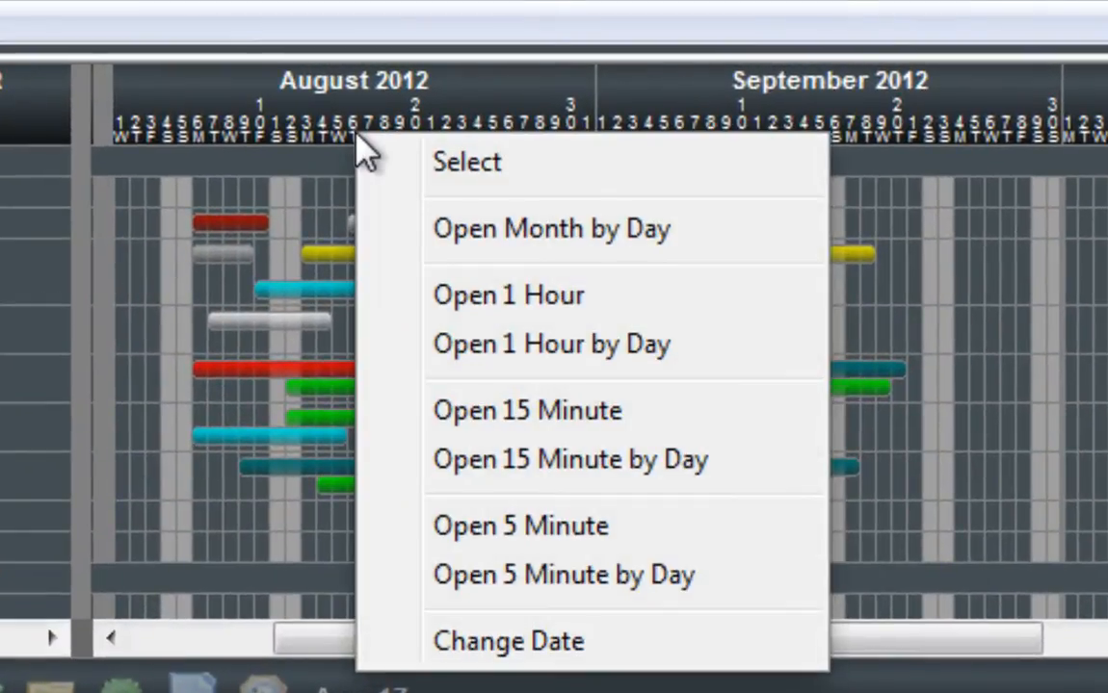
click(447, 162)
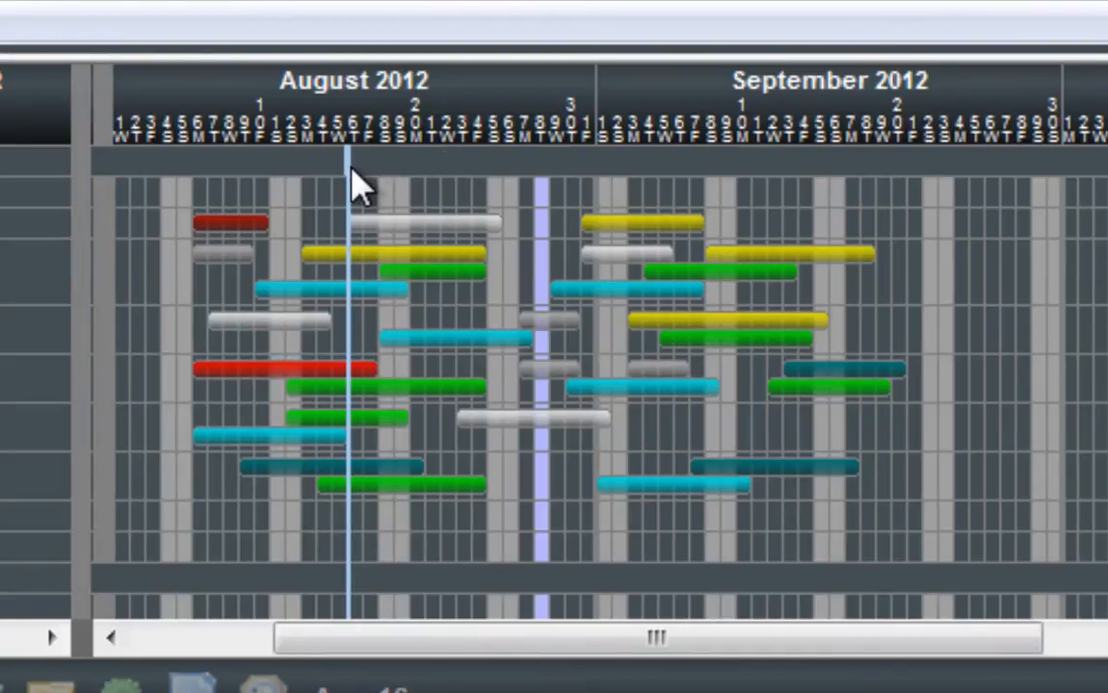
drag(346, 166, 470, 174)
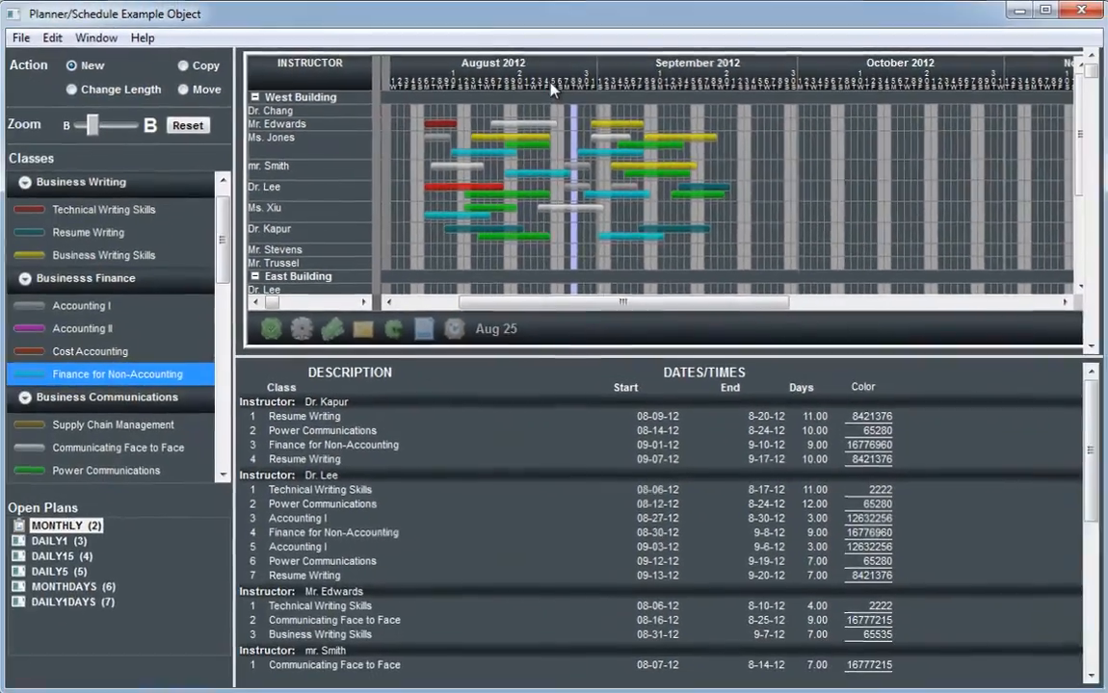
right_click(516, 107)
click(547, 126)
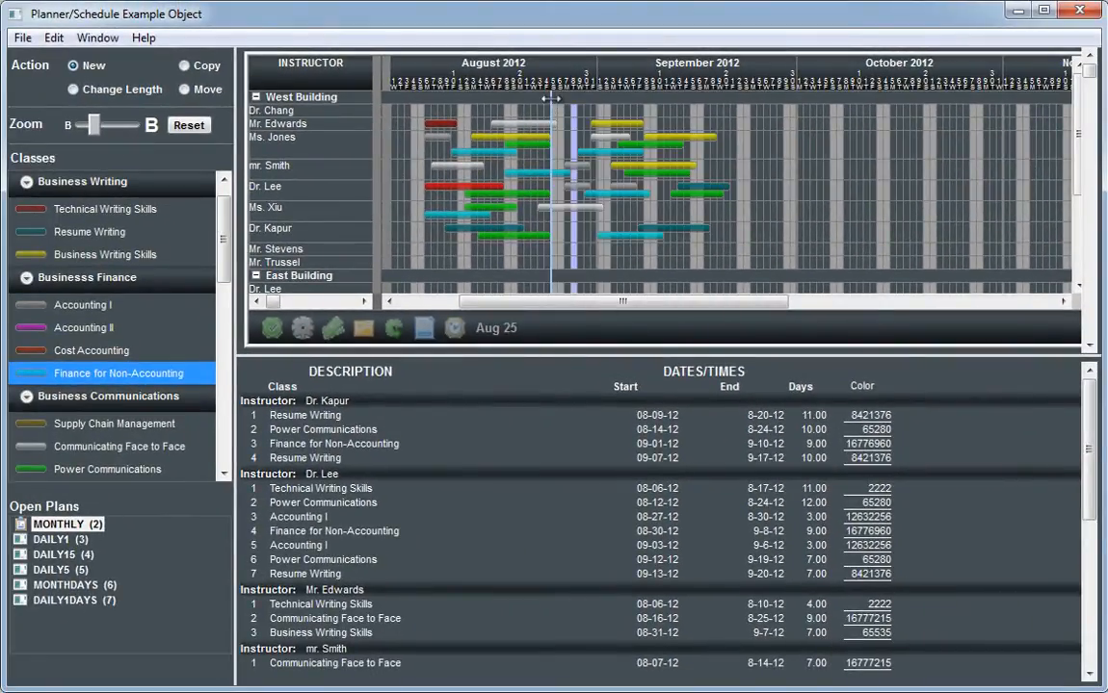
mouse_move(555, 108)
mouse_down()
mouse_move(714, 99)
mouse_move(631, 98)
mouse_move(625, 117)
mouse_move(463, 112)
mouse_up()
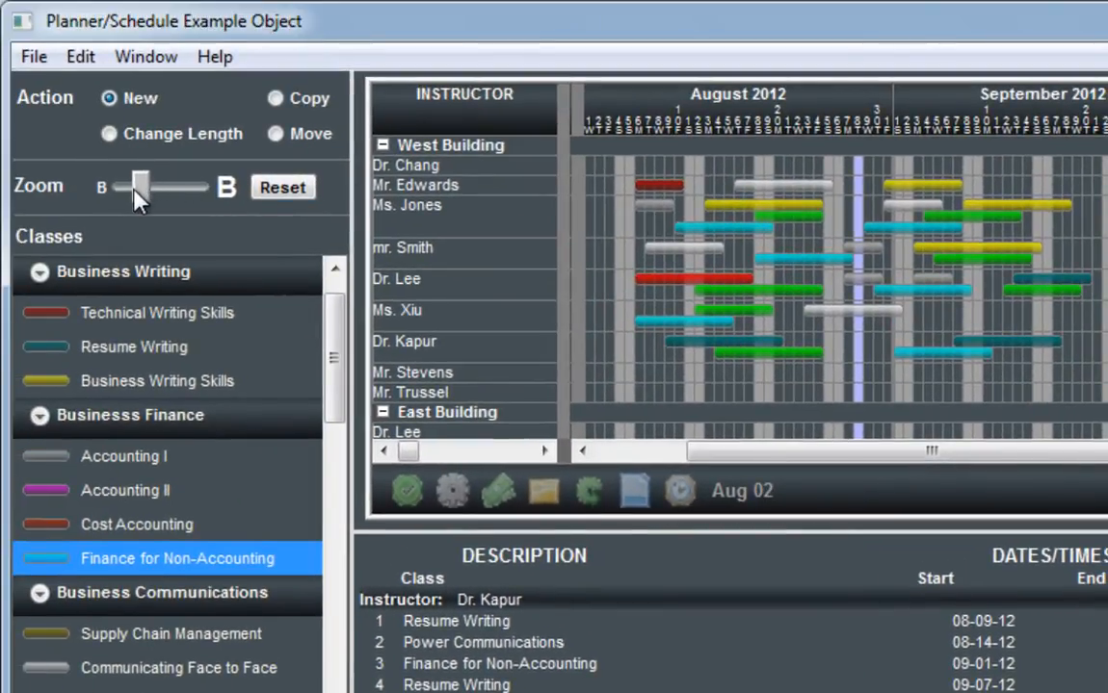
Step: Zoom the monthly plan in to the maximum size
drag(134, 190, 139, 190)
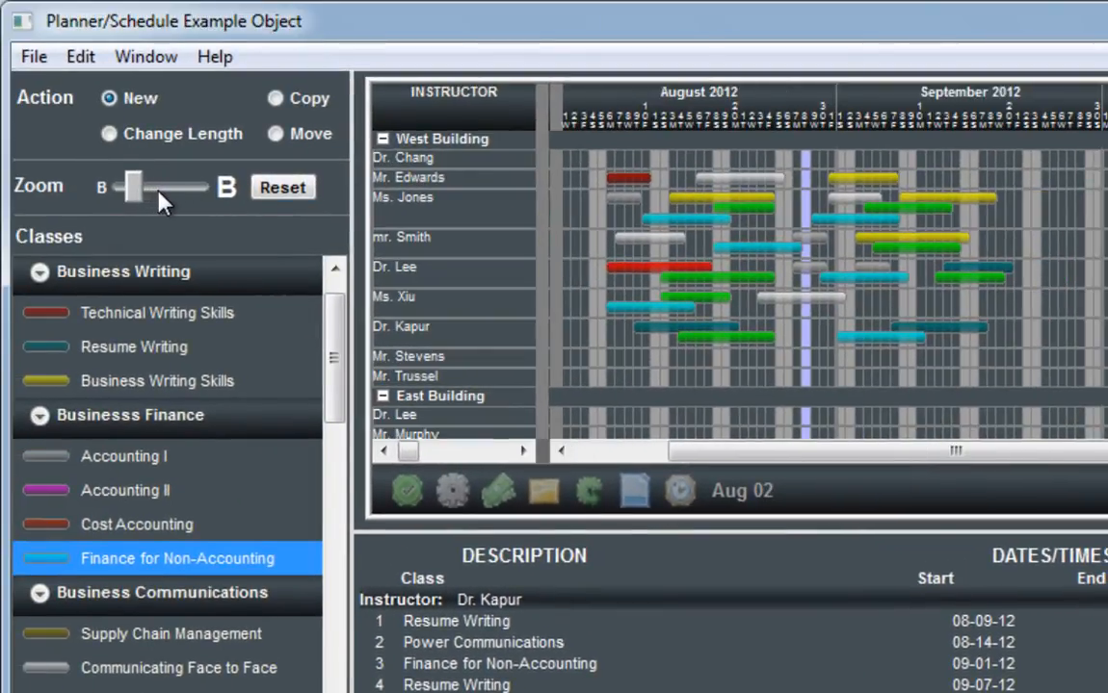
drag(135, 194, 205, 192)
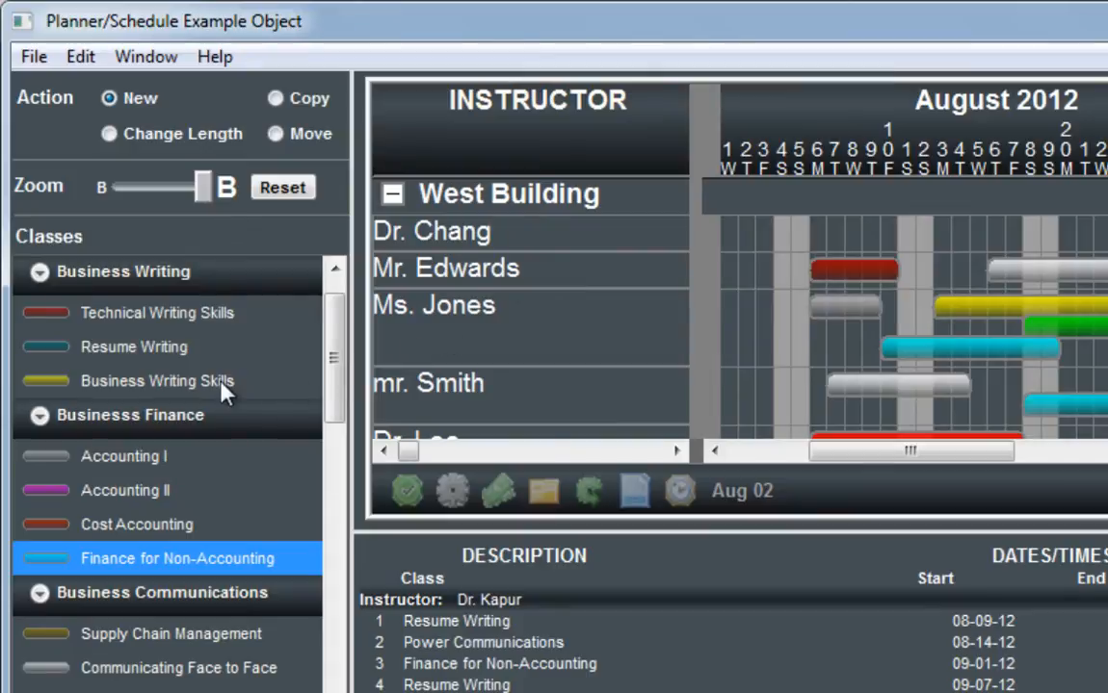
Step: Schedule Business Writing Skills for the first West Building instructor from August 5 to August 17, and reset the plan's zoom
click(190, 385)
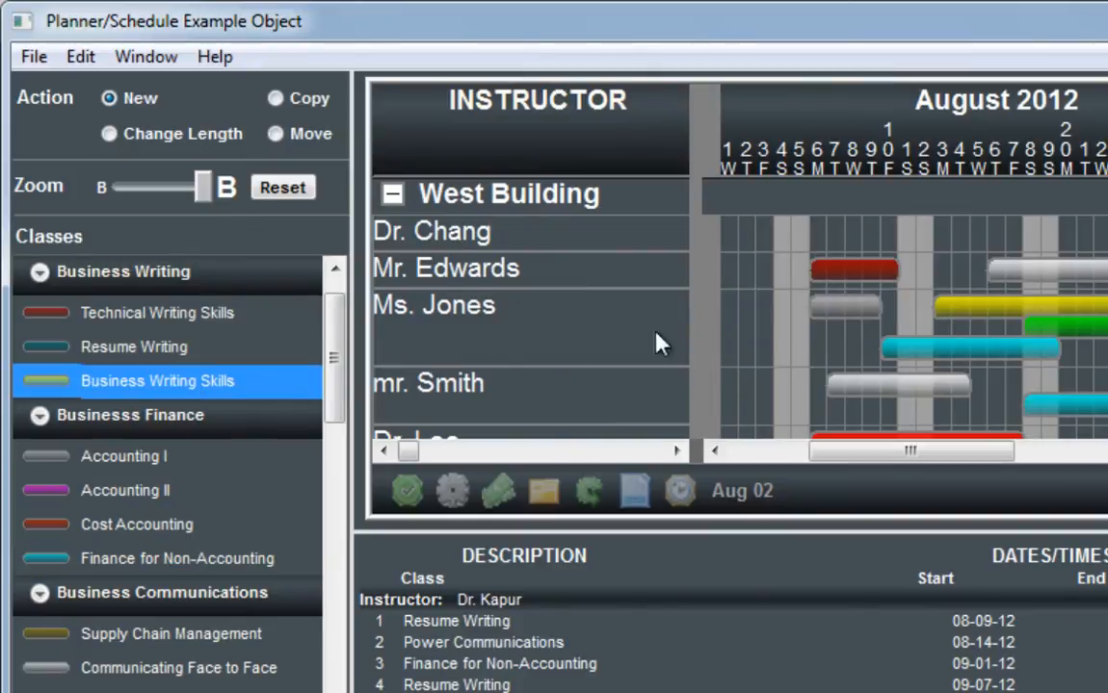
drag(816, 248, 1019, 246)
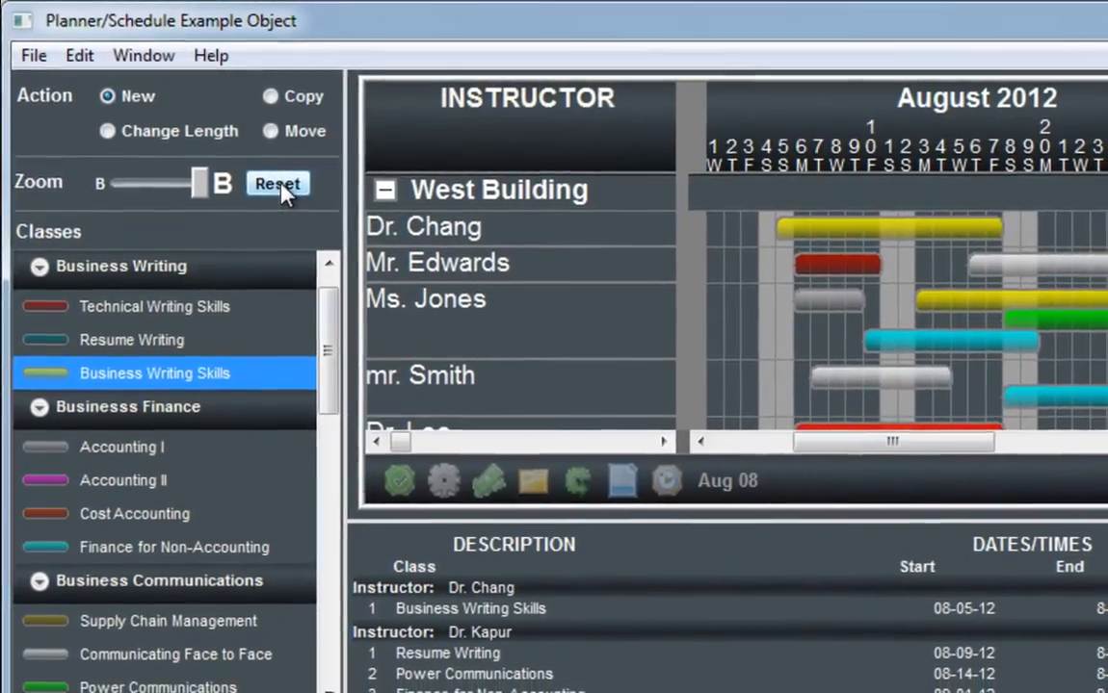
click(280, 186)
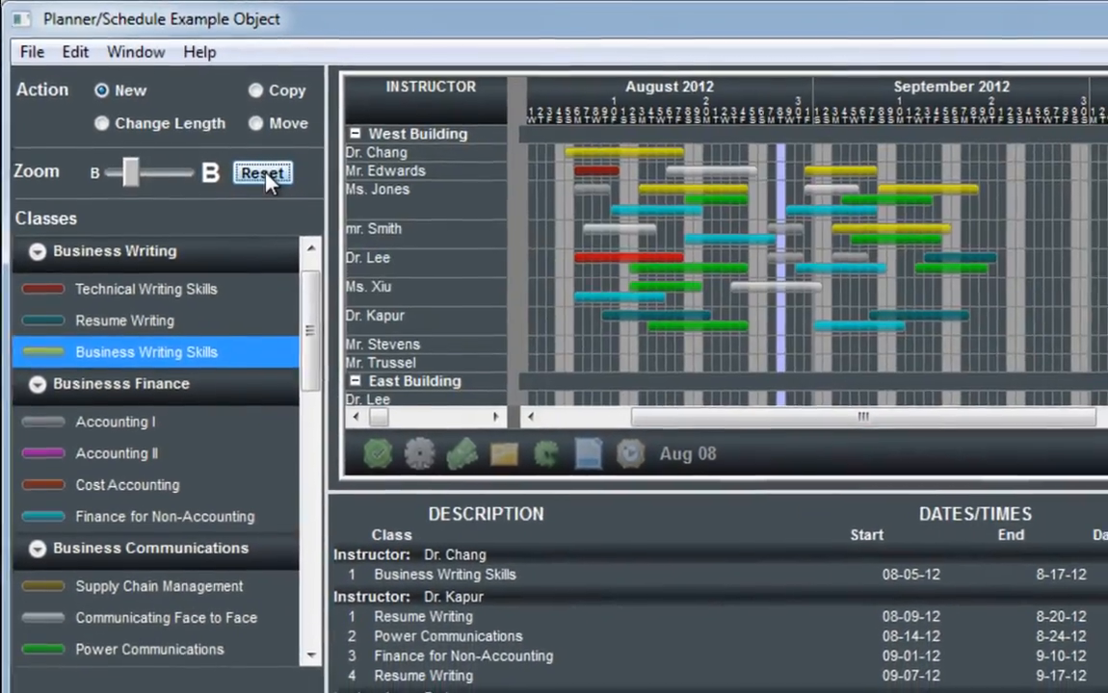